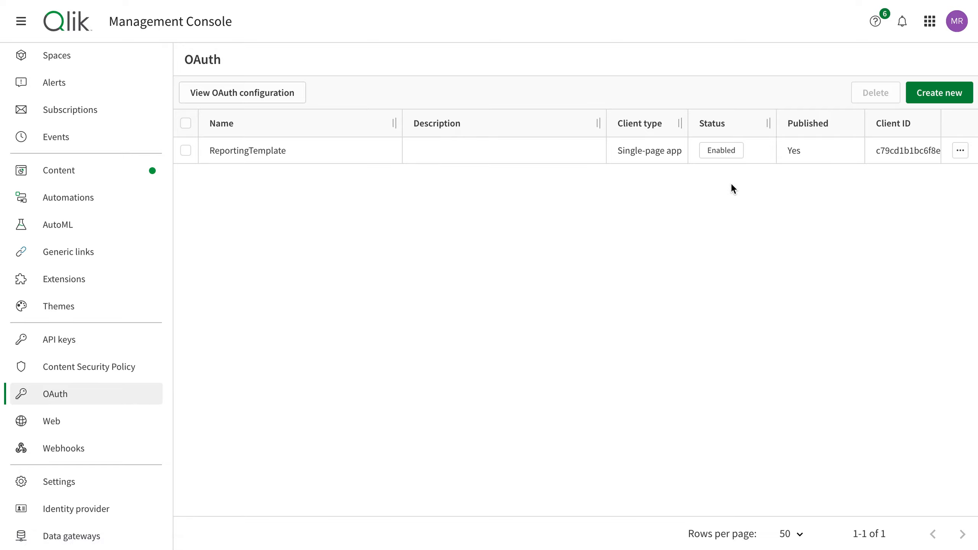
- Start a new OAuth client configuration of type Single-page app, name it Reports, and grant it the user_default scope
click(938, 93)
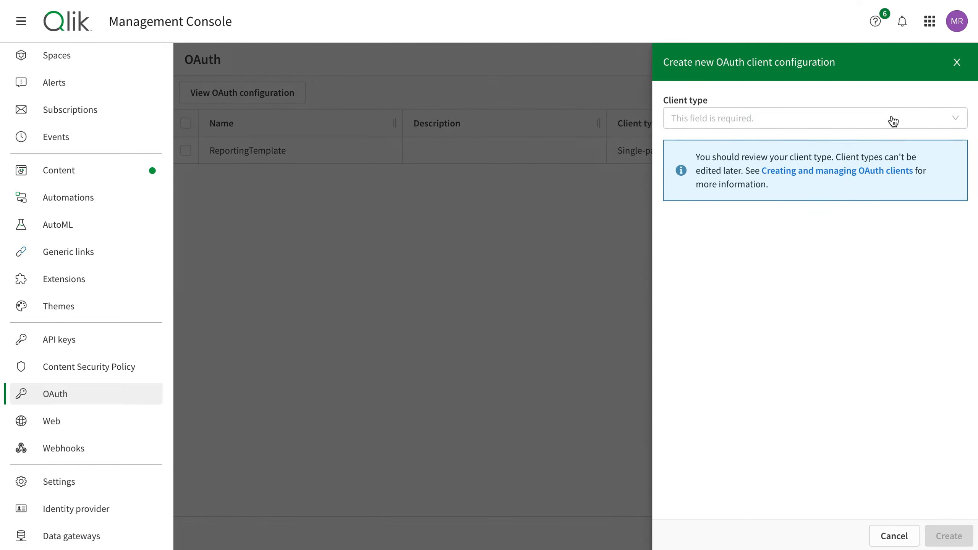
click(788, 124)
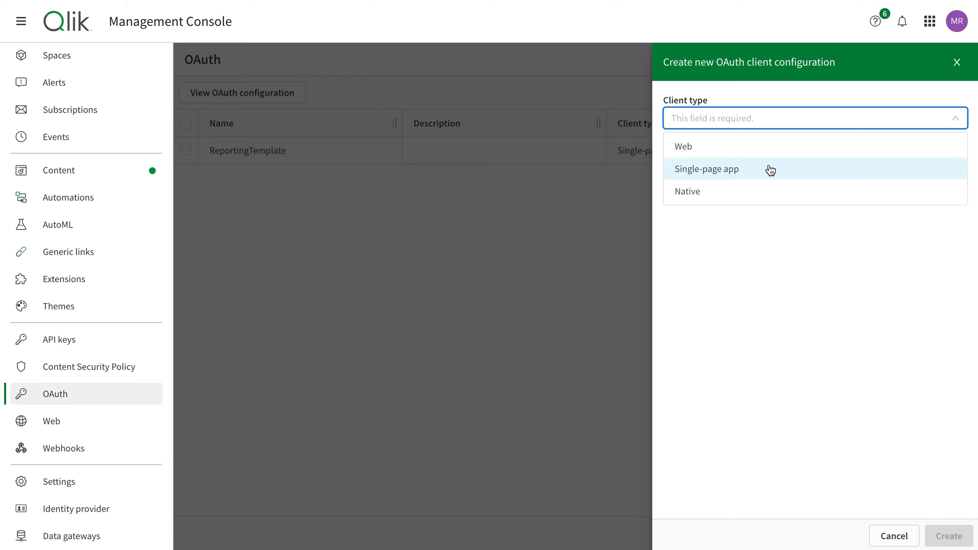
click(770, 170)
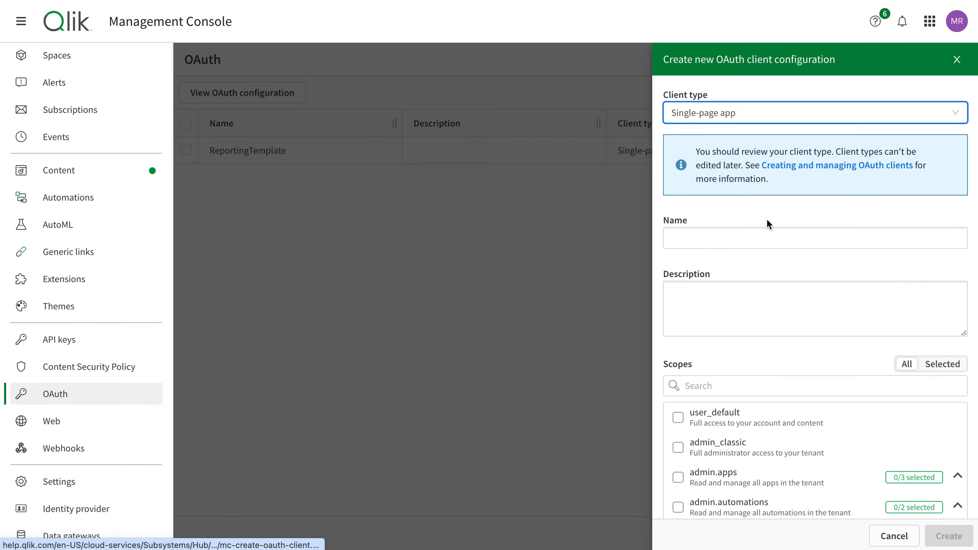
click(766, 233)
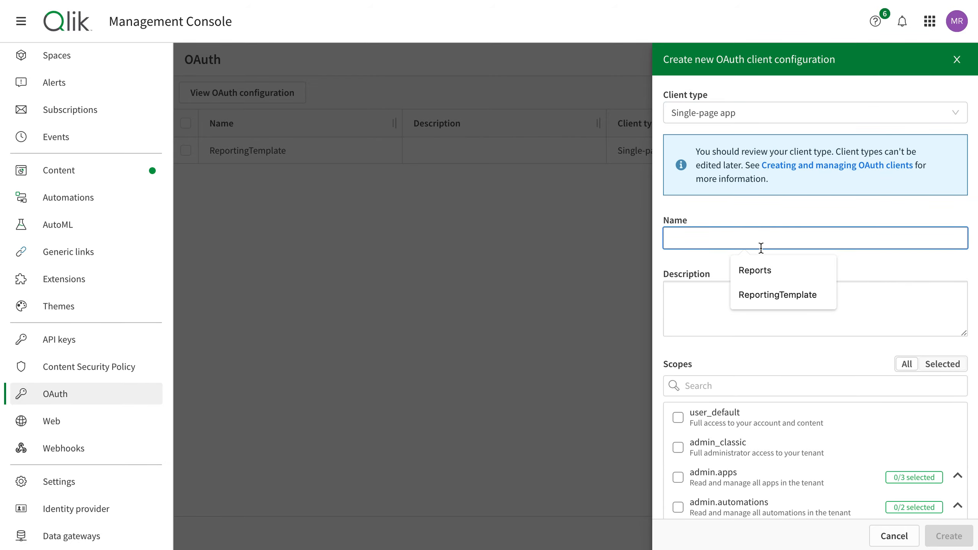
click(756, 264)
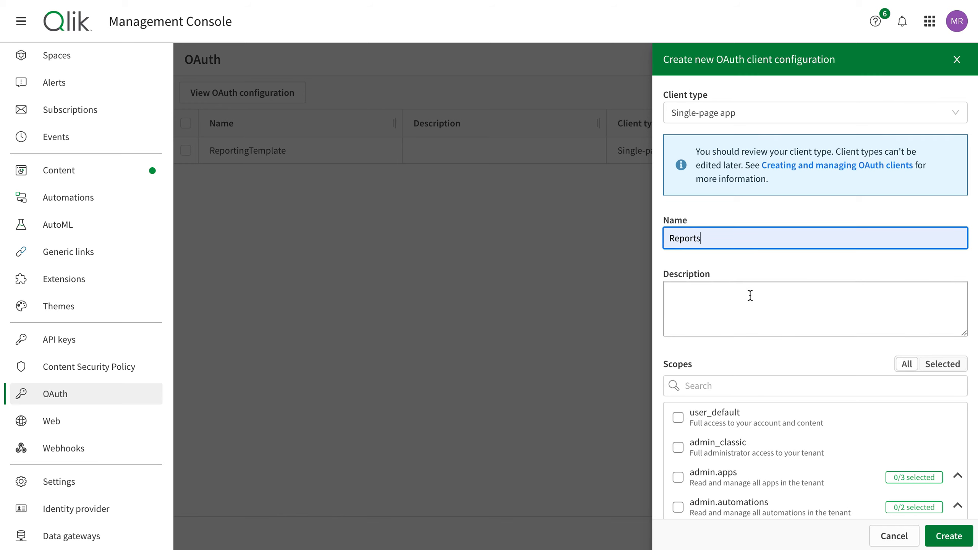
scroll(853, 354, down, 4)
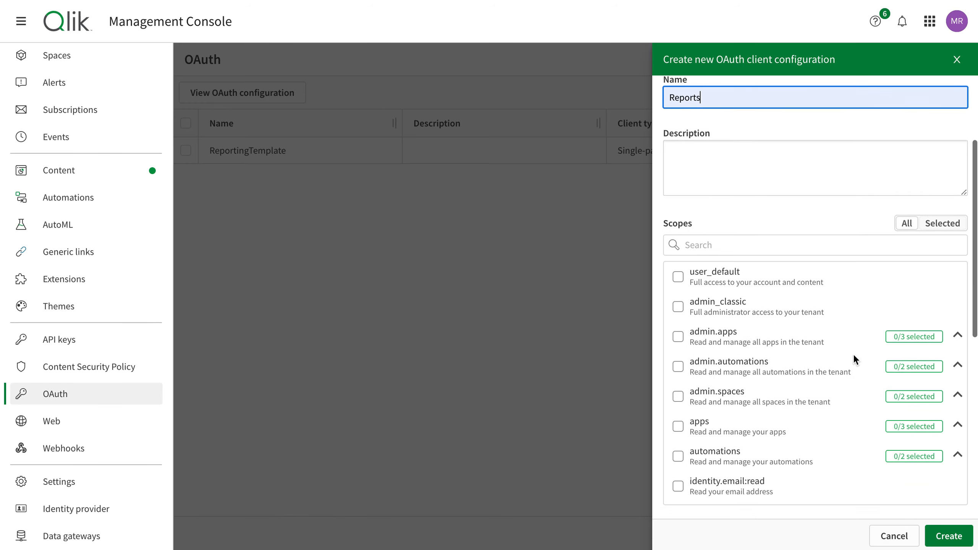
click(678, 276)
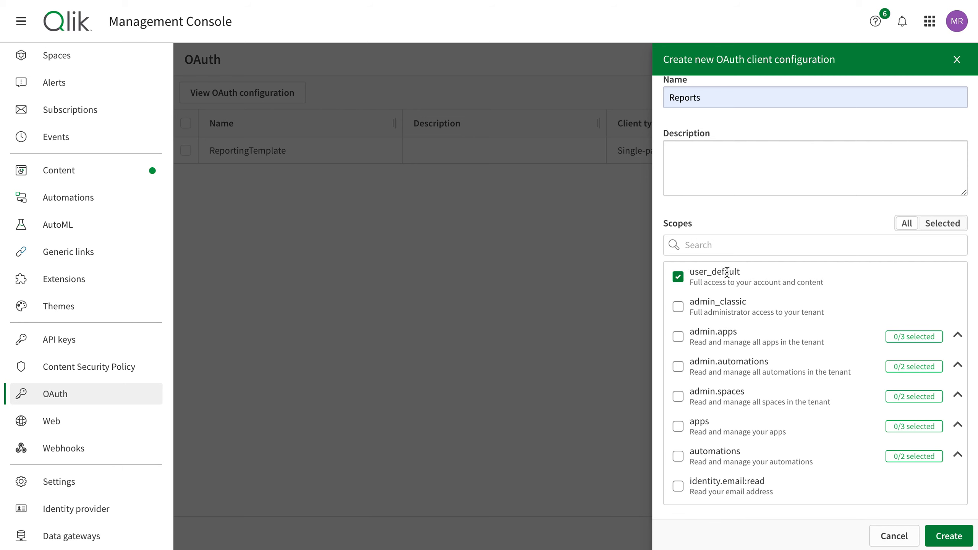
scroll(792, 313, down, 10)
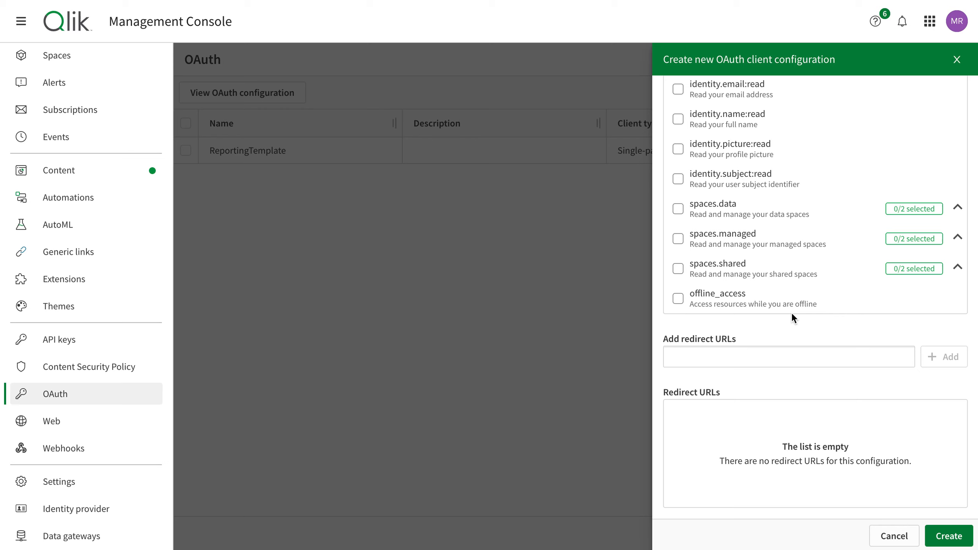
click(828, 353)
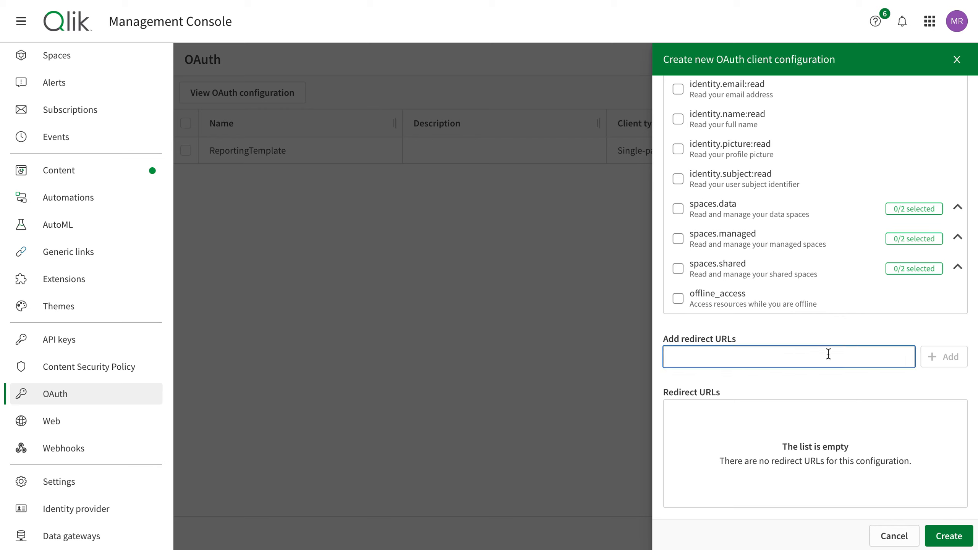
key(ctrl+v)
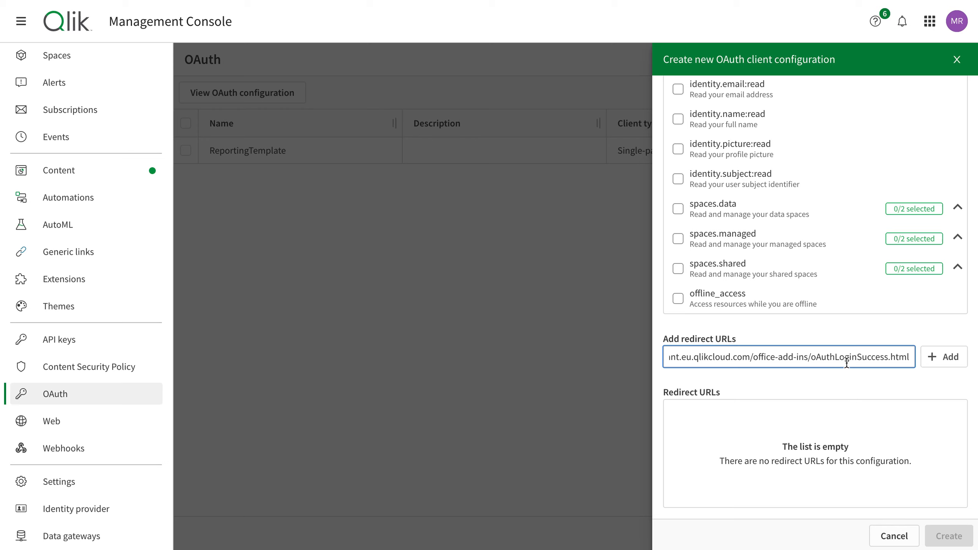
click(807, 353)
key(Left)
key(Left)
key(Left)
key(Left)
key(Left)
key(Left)
key(Left)
key(Left)
key(Left)
key(Left)
key(Left)
key(Left)
key(Left)
key(Left)
key(Left)
key(Left)
key(Left)
key(Left)
key(Left)
key(Left)
key(Left)
key(Left)
key(Left)
key(Left)
key(Left)
key(Left)
key(Left)
key(Left)
key(Left)
key(Left)
key(Left)
key(Left)
key(Left)
key(Left)
key(Left)
key(Left)
key(Left)
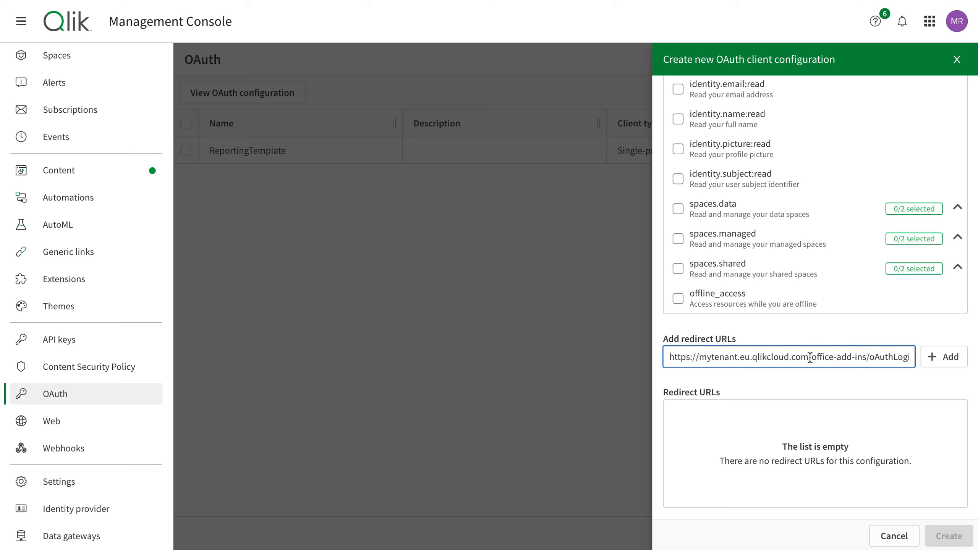
drag(809, 356, 643, 352)
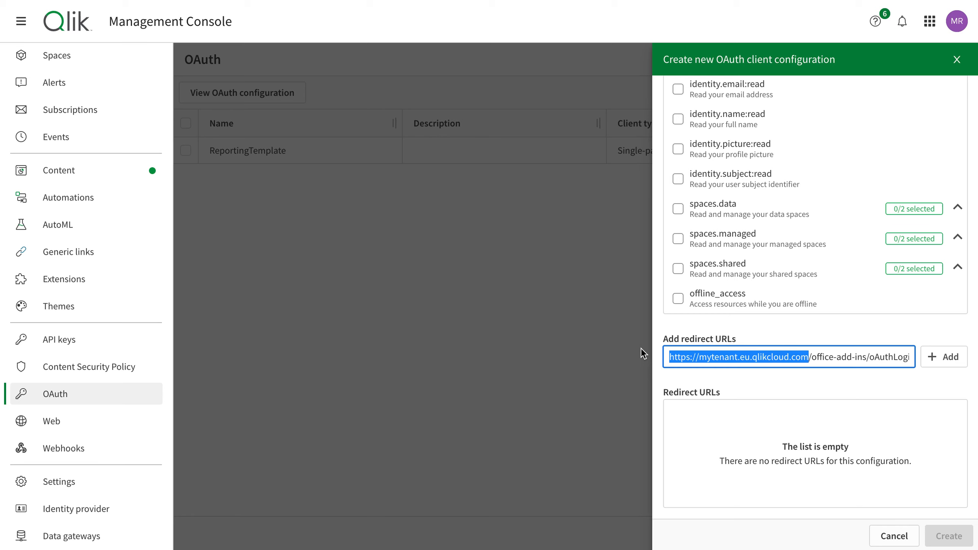
scroll(861, 415, down, 3)
click(854, 415)
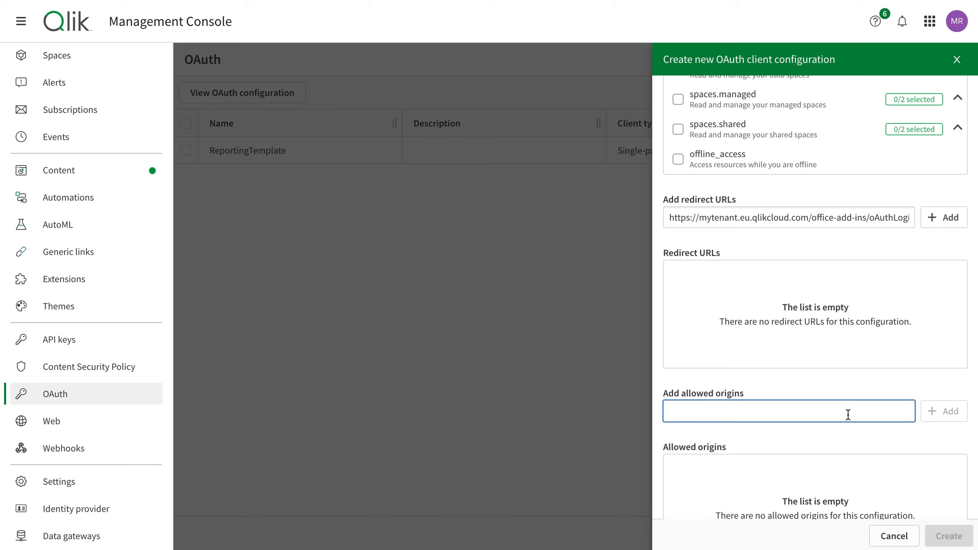
key(ctrl+v)
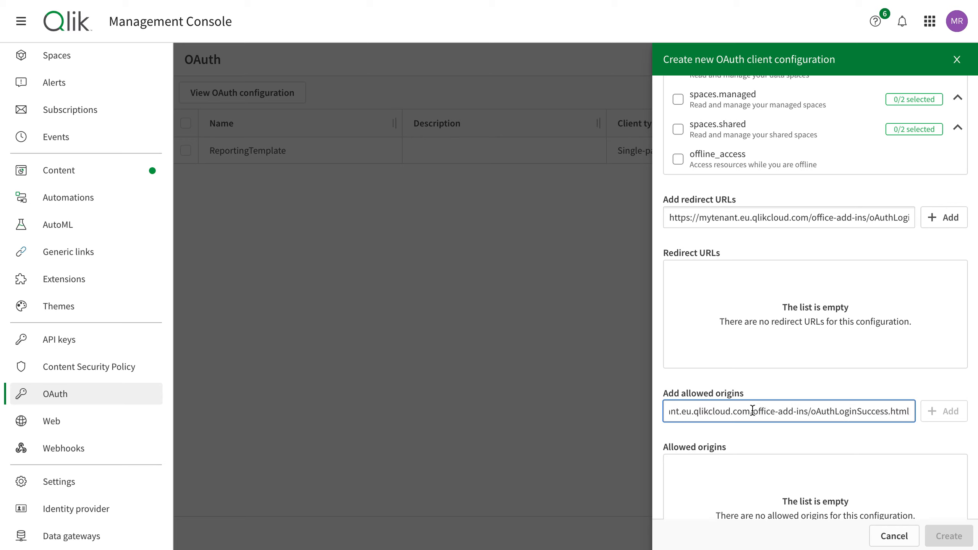
drag(752, 410, 875, 424)
key(BackSpace)
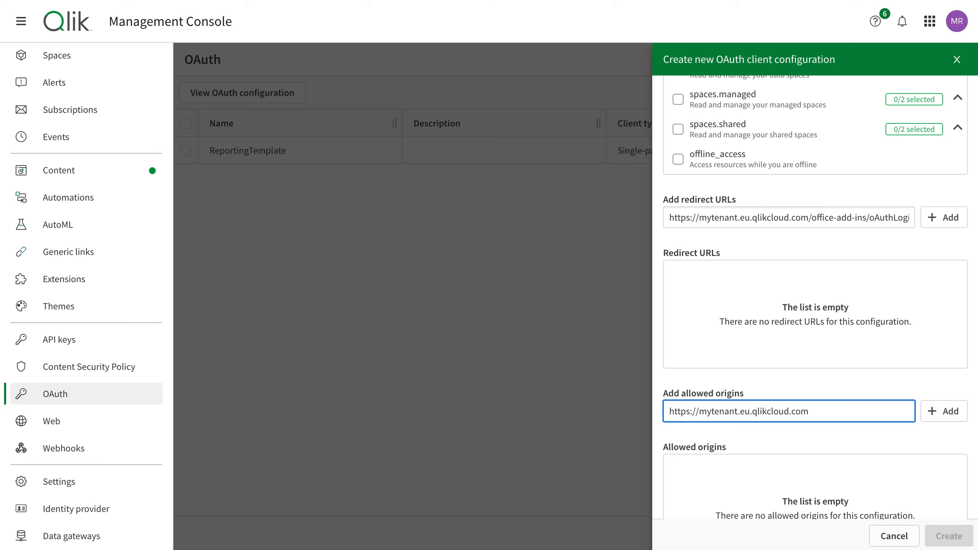
- Add the entered allowed origin and redirect URL to their lists, and create the OAuth client, dismissing the client ID dialog
scroll(920, 439, down, 2)
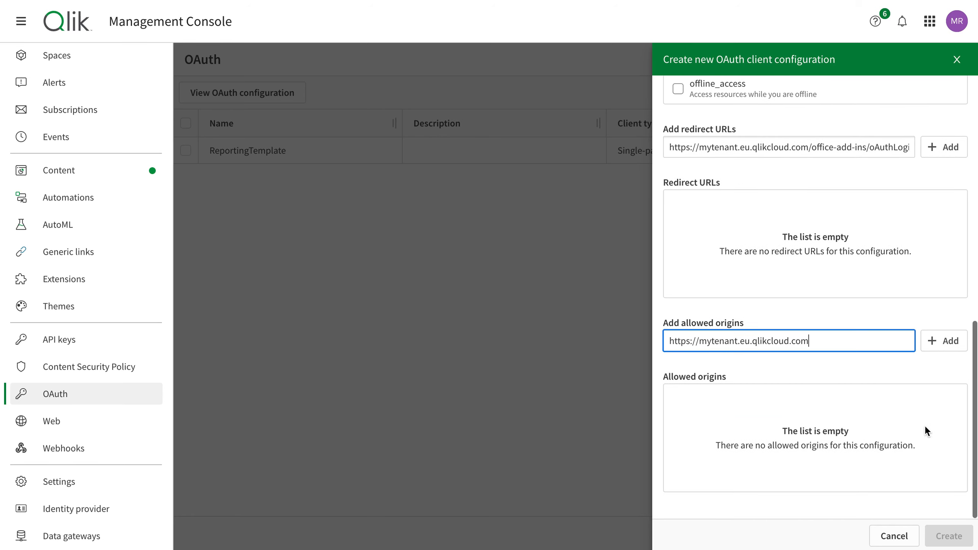
click(950, 341)
click(944, 148)
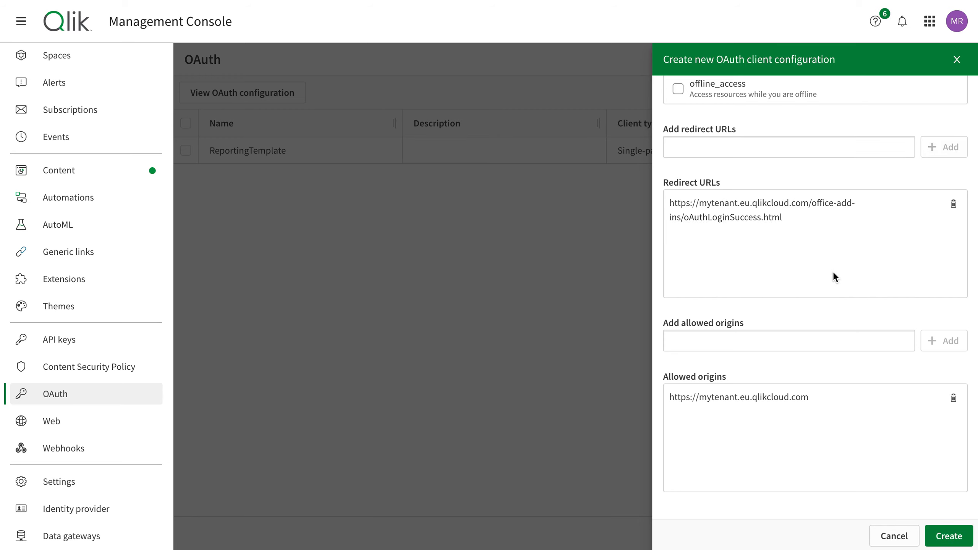
click(965, 539)
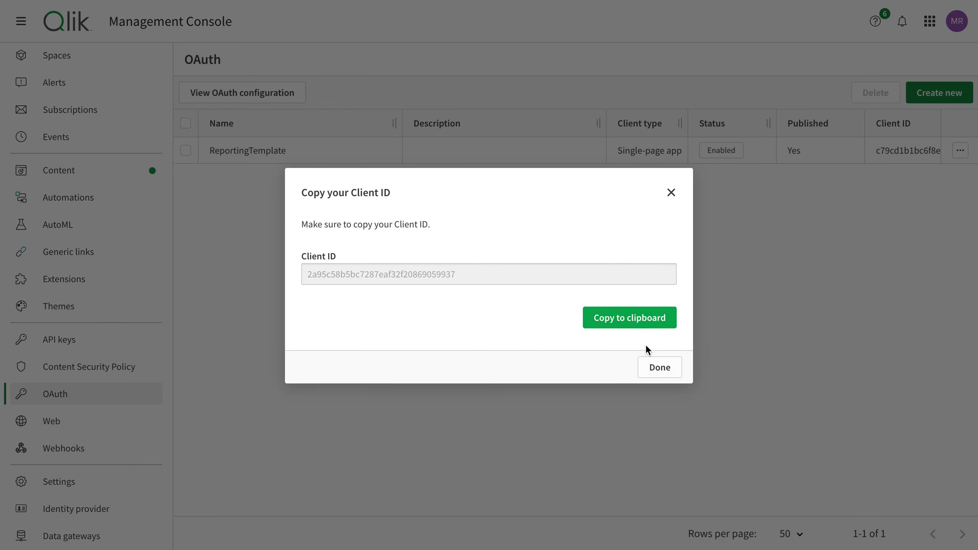
click(675, 370)
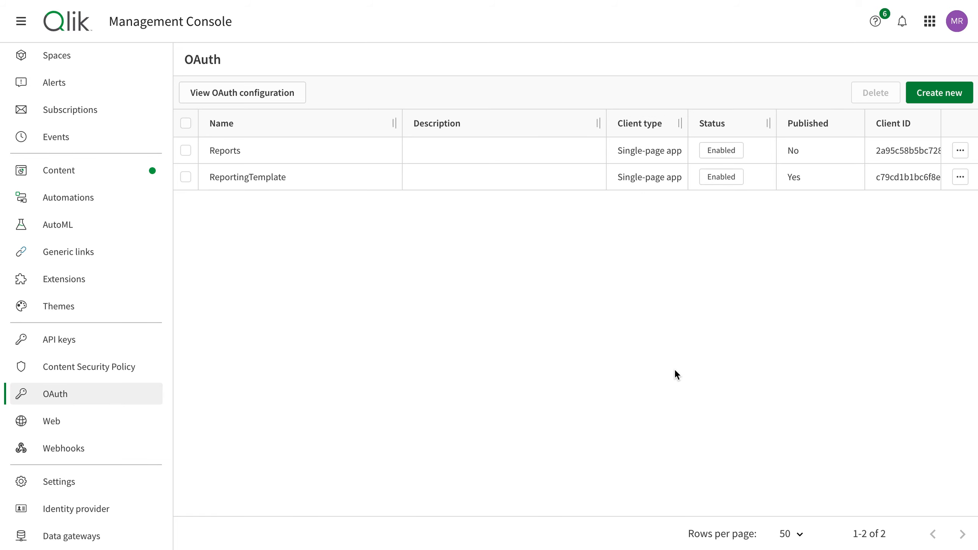
- In the console's Settings, choose ReportingTemplate as the OAuth client for the Excel add-in manifest URL
click(705, 1)
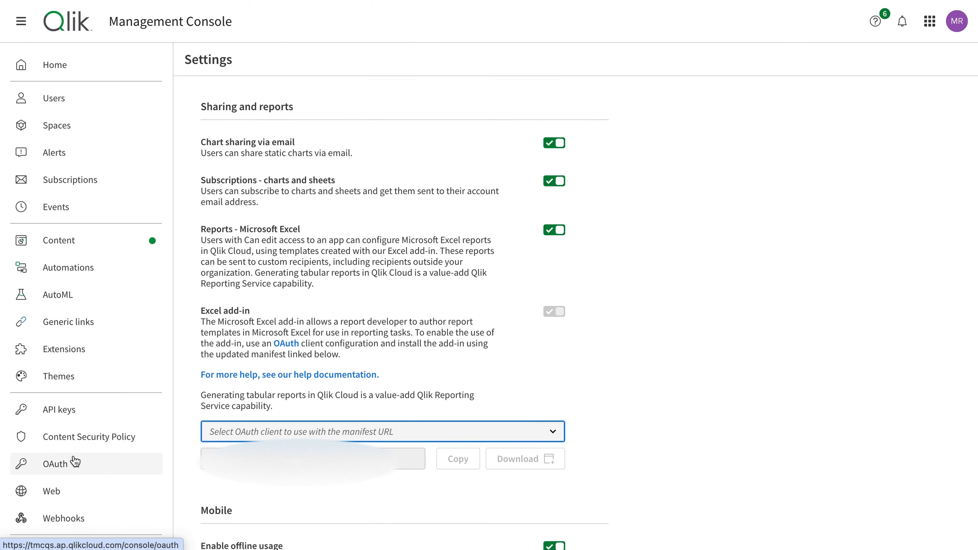
scroll(74, 462, down, 3)
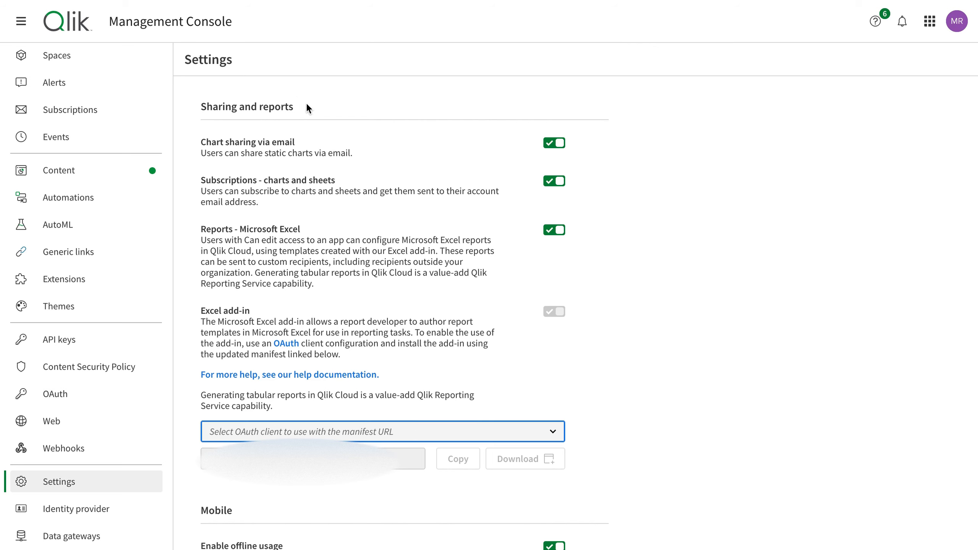
scroll(723, 251, down, 1)
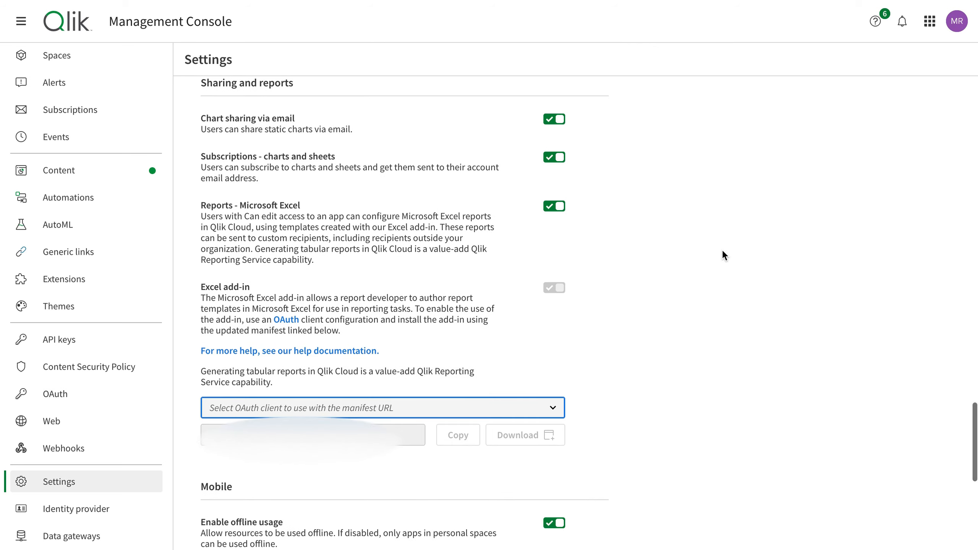
scroll(723, 250, up, 1)
scroll(723, 250, down, 1)
scroll(722, 251, up, 2)
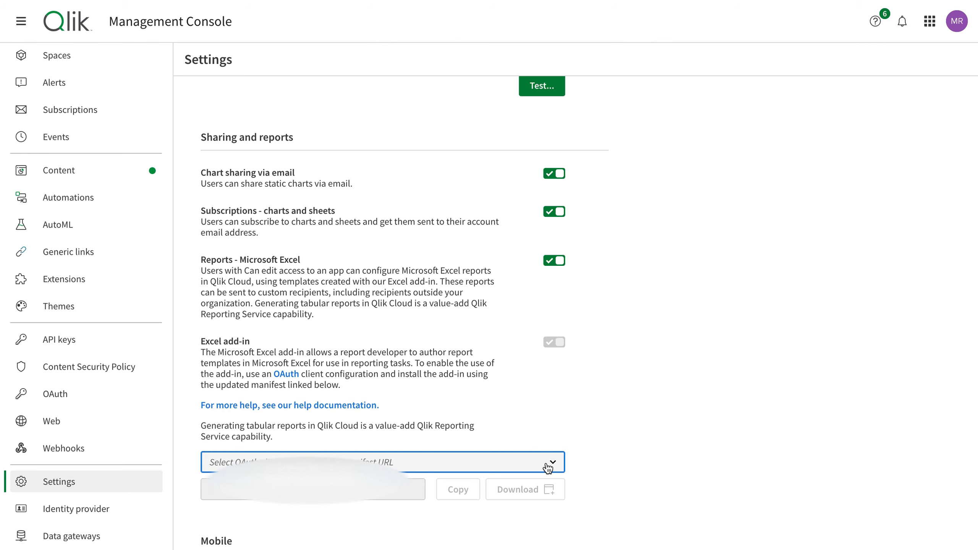
scroll(568, 420, down, 1)
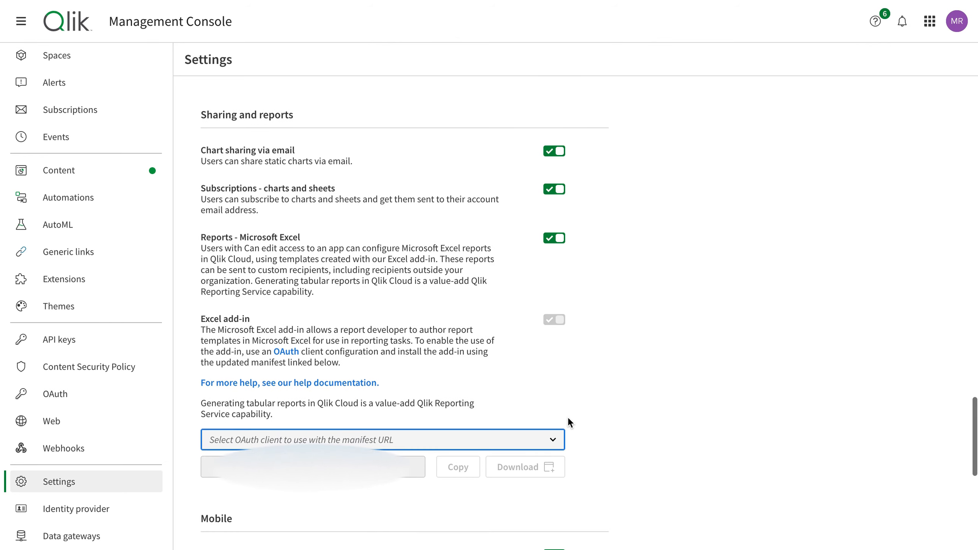
click(548, 444)
click(393, 491)
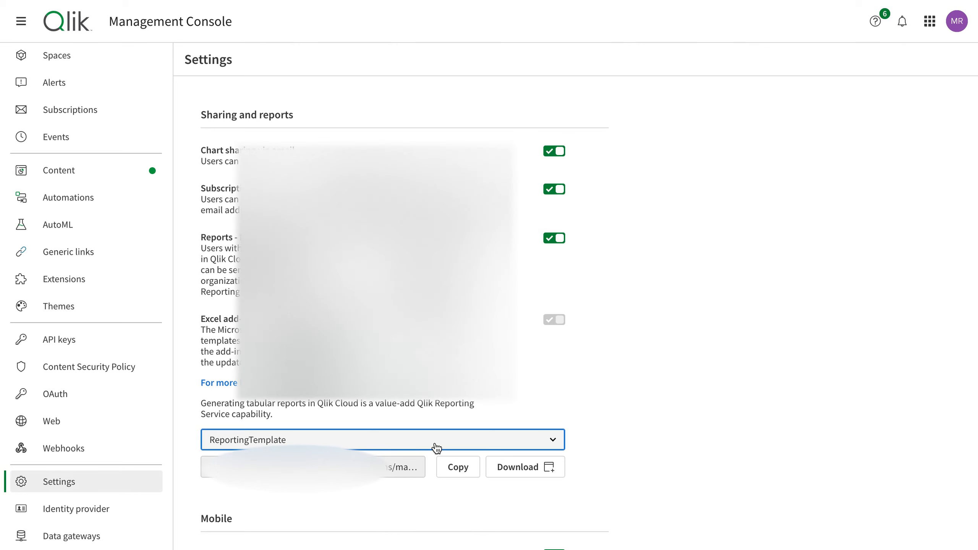
- Try to download the Excel add-in manifest, cancelling the save
click(510, 467)
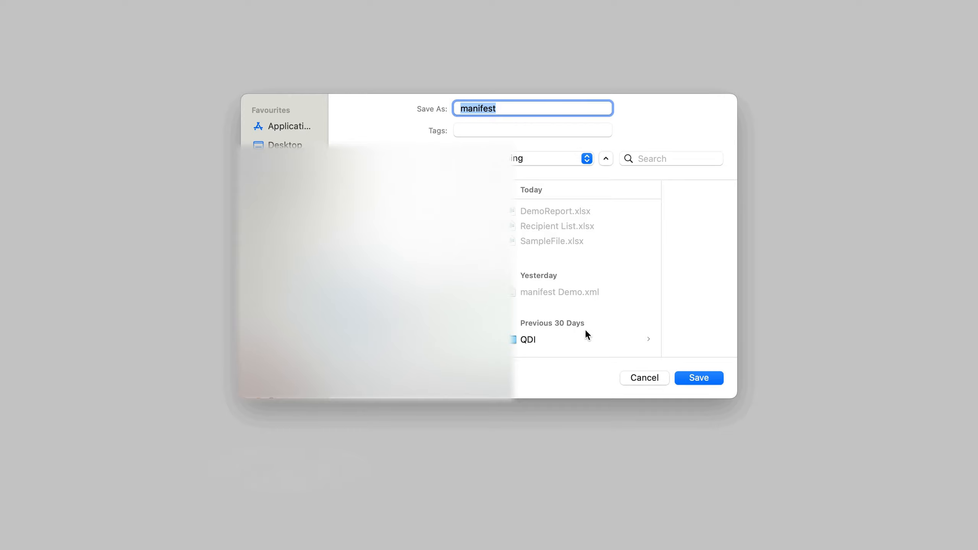
click(654, 382)
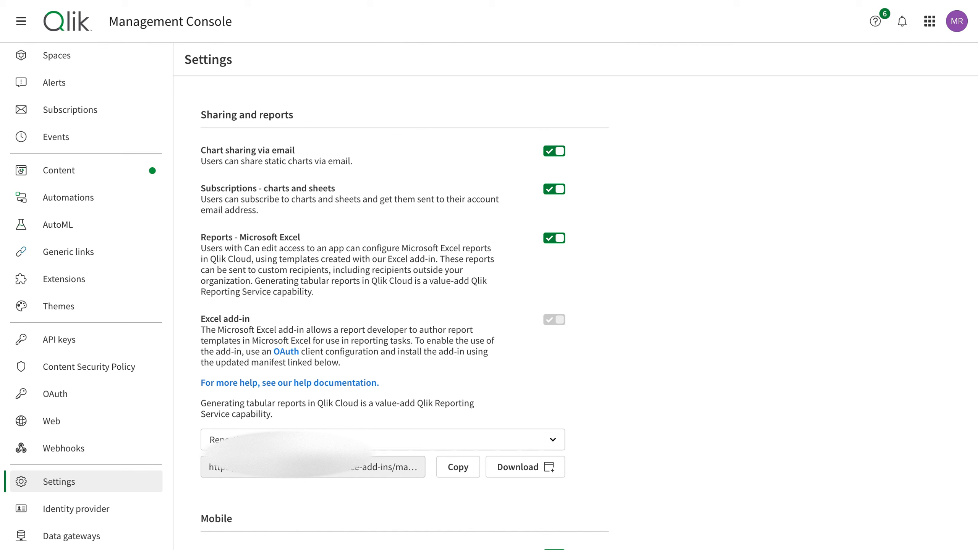
- Switch to Excel on the web and create a new blank workbook
key(ctrl+Tab)
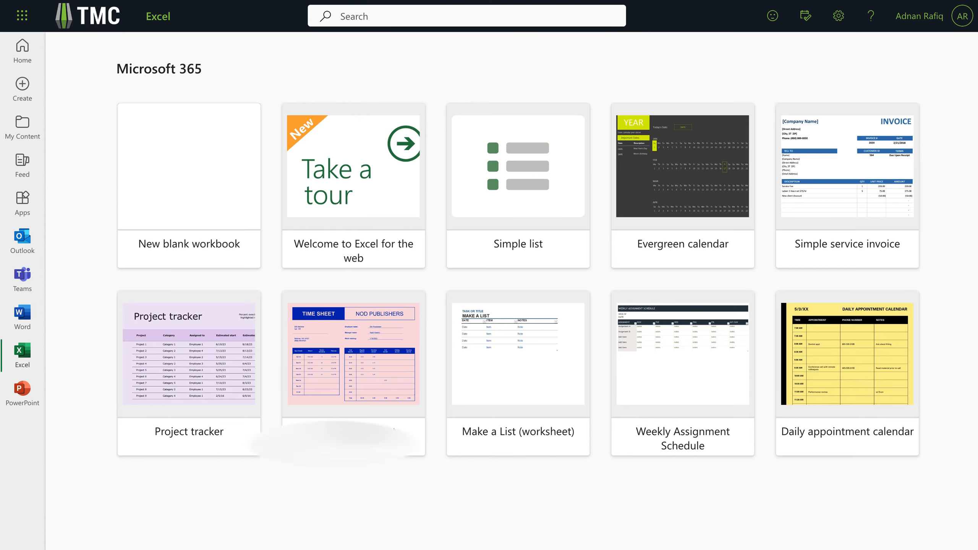
click(207, 178)
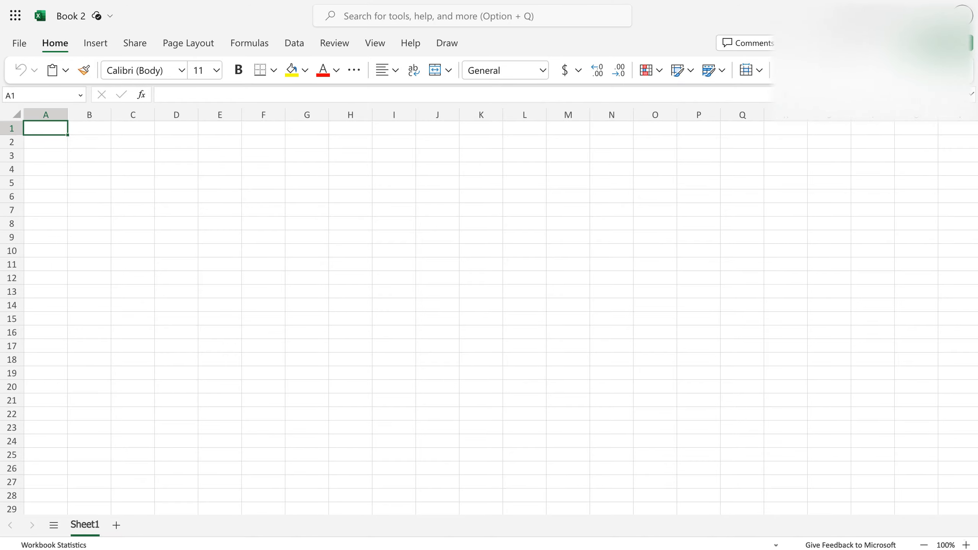
- Open the full Office Add-ins dialog from the workbook and show the My Organization add-ins
click(882, 65)
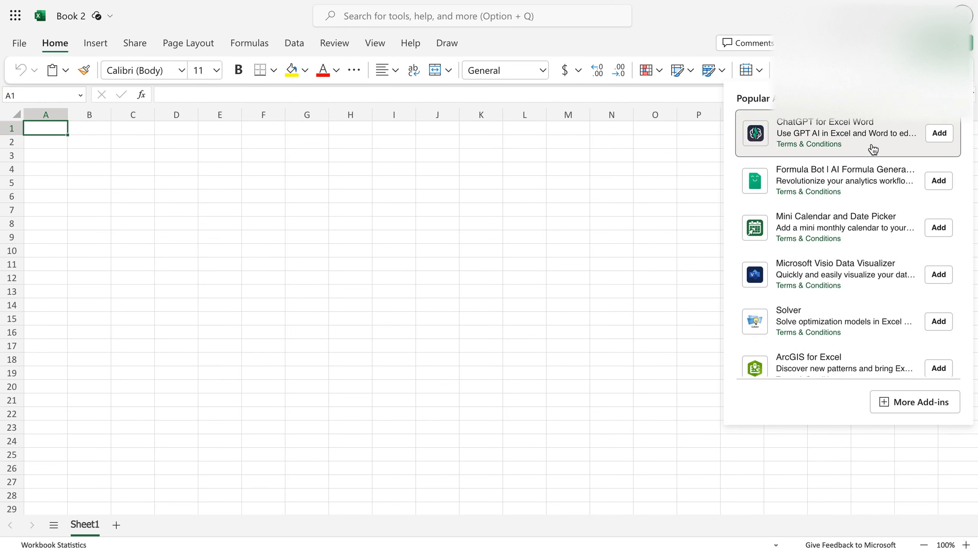
click(910, 402)
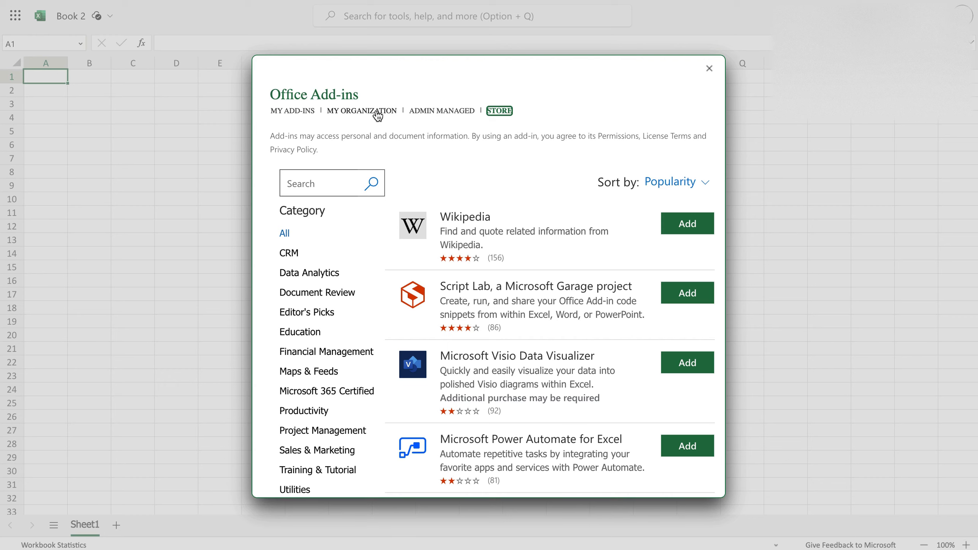
click(428, 112)
click(377, 115)
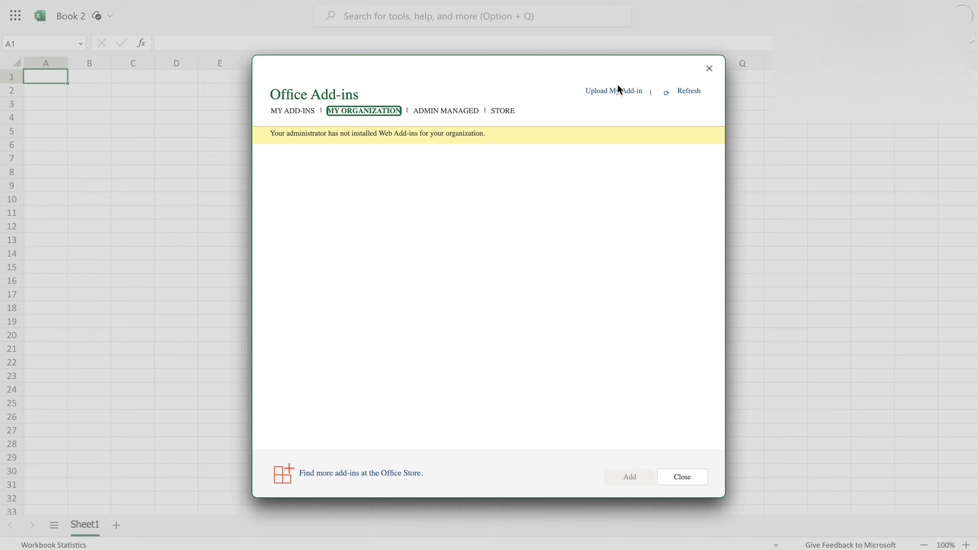
- Start uploading a custom add-in and browse for its manifest file, cancelling the file selection
click(618, 93)
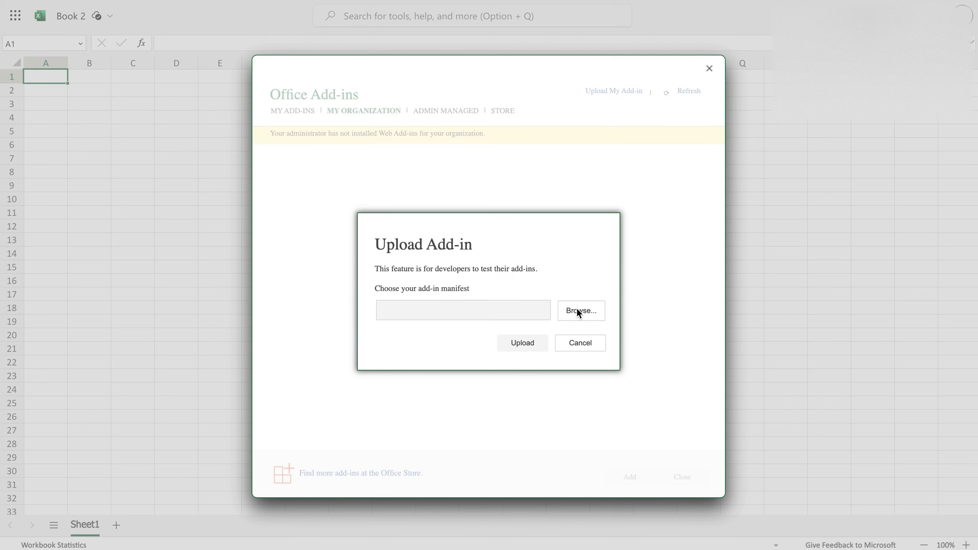
click(578, 312)
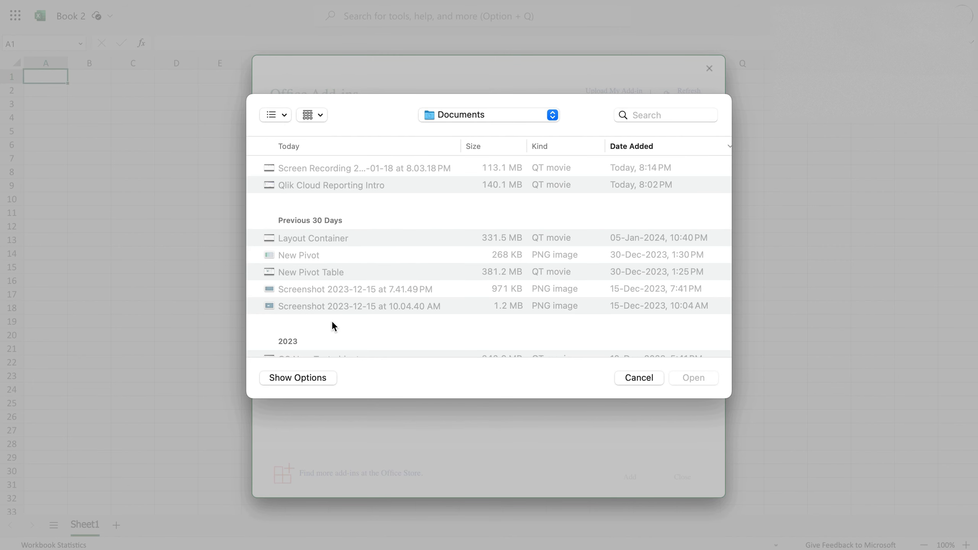
click(637, 379)
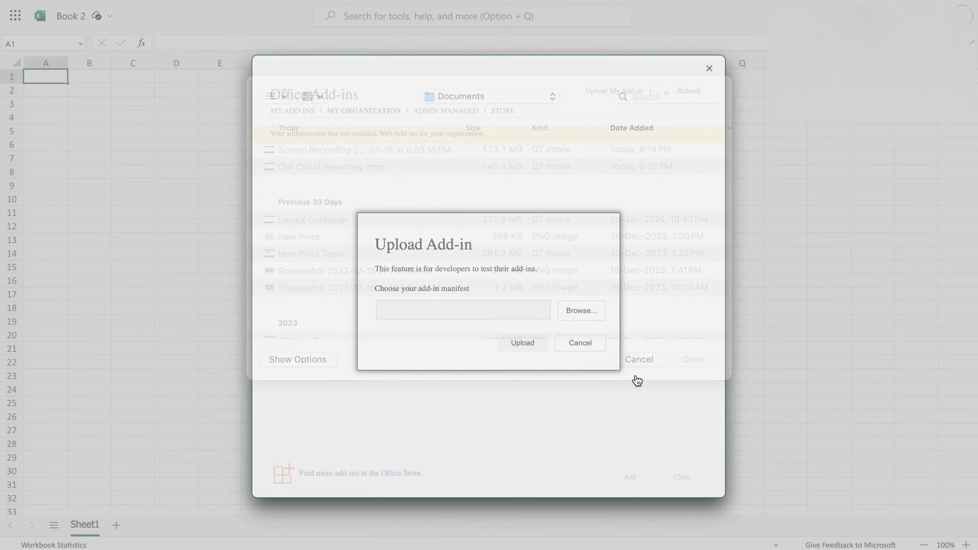
- Upload manifest Demo.xml from the Qlik Training folder as the custom add-in's manifest
click(584, 318)
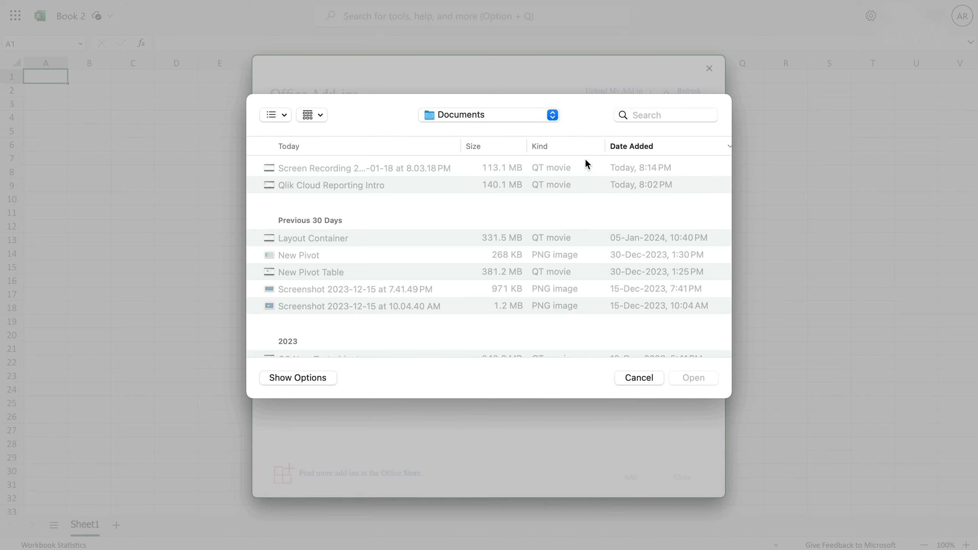
click(542, 117)
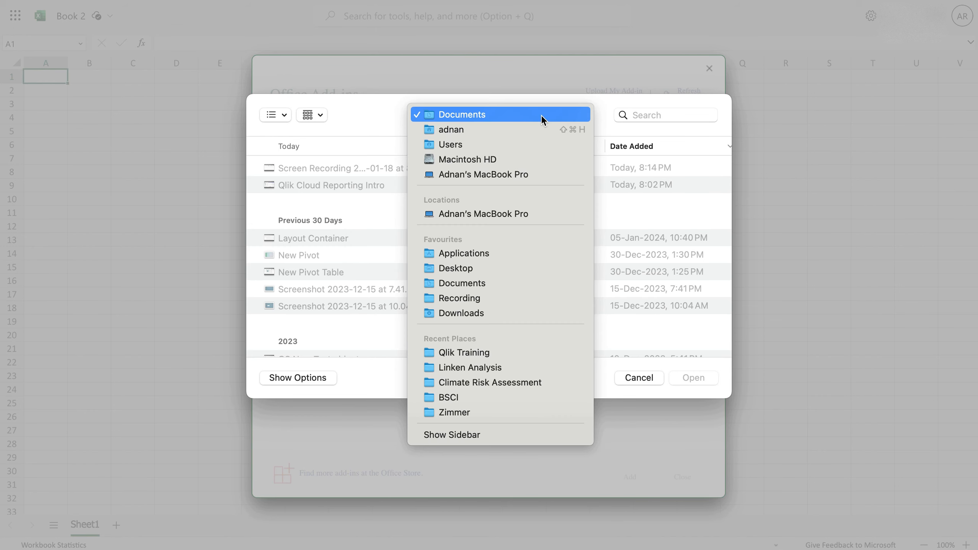
click(486, 353)
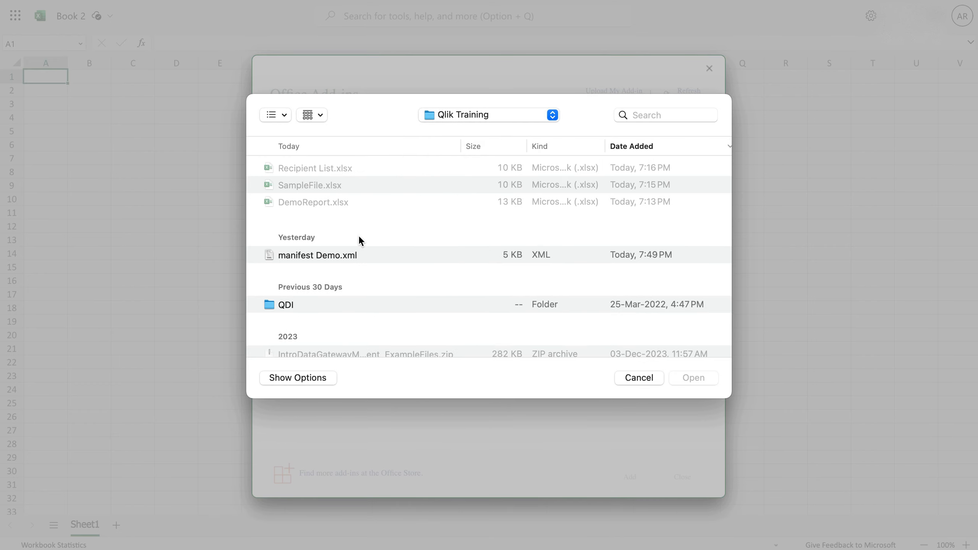
click(358, 256)
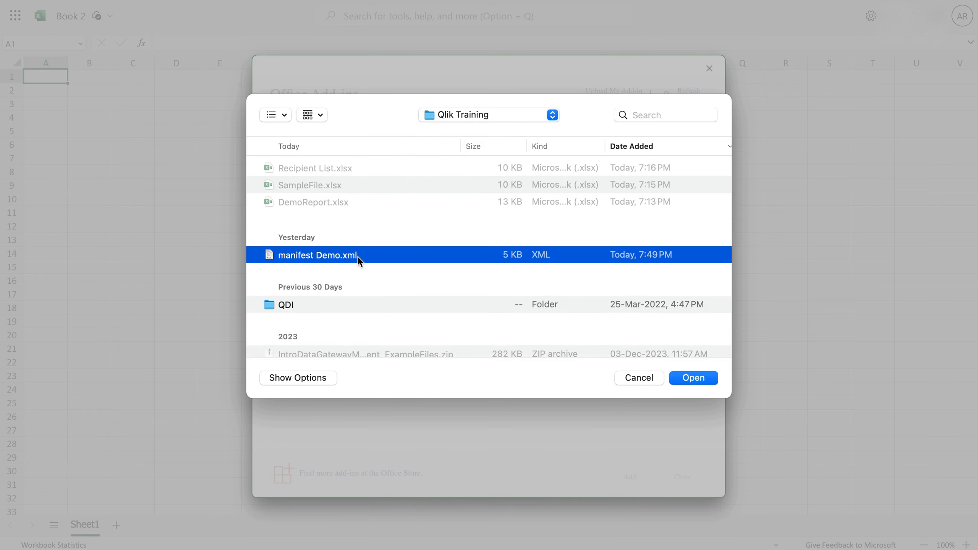
click(708, 380)
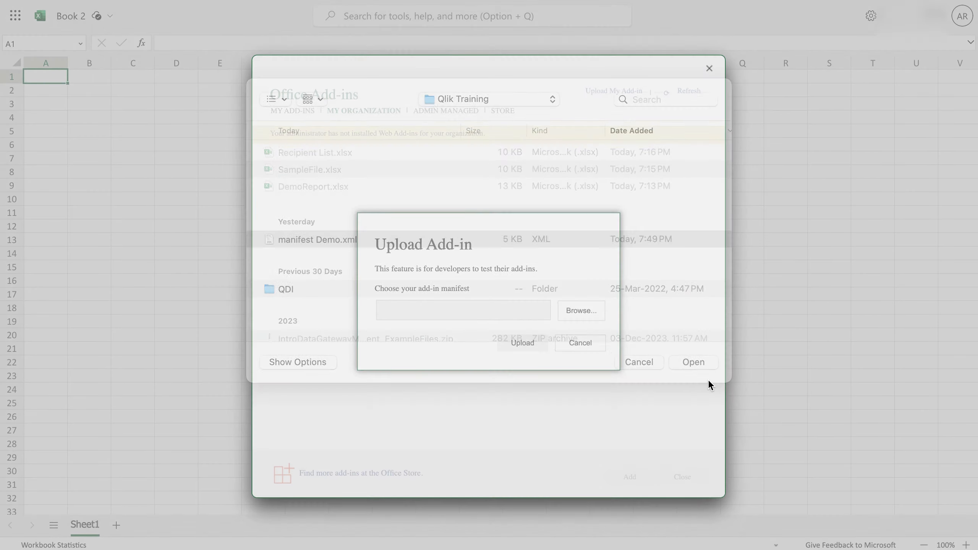
click(539, 345)
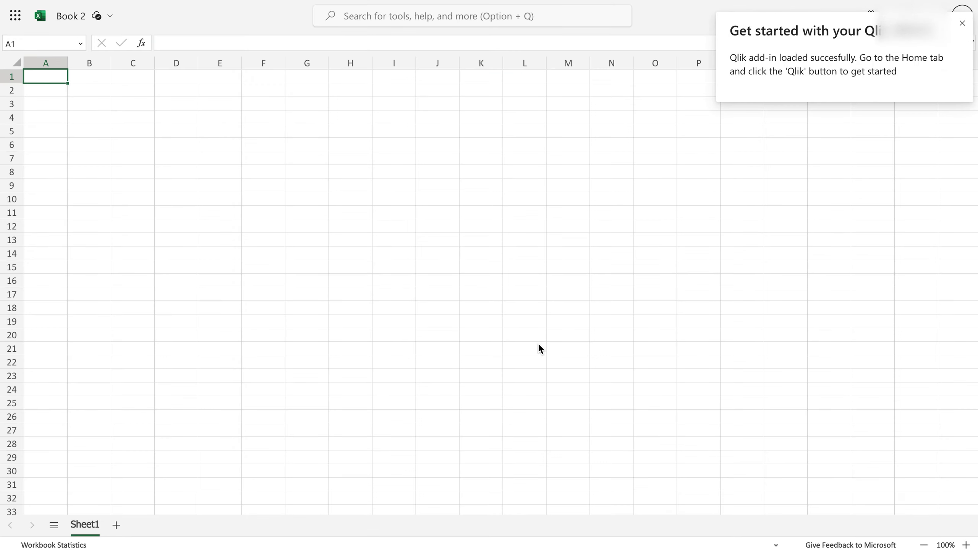
- Dismiss the add-in's get-started notice and launch the Qlik add-in in the workbook
click(964, 27)
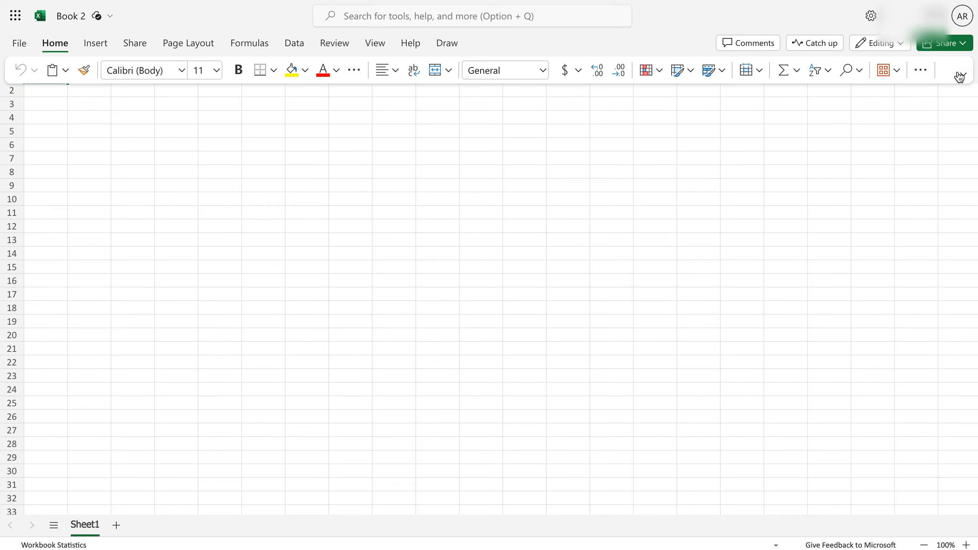
click(959, 75)
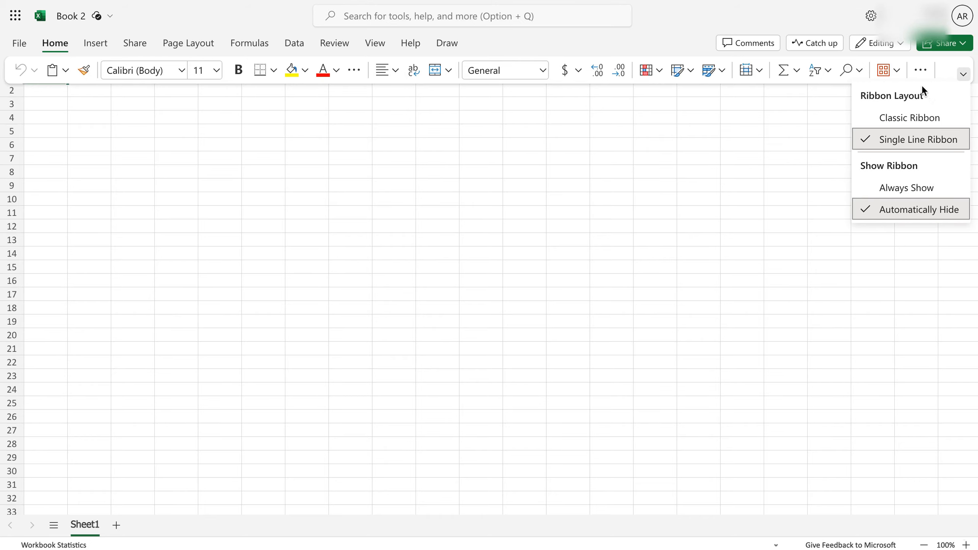
click(920, 70)
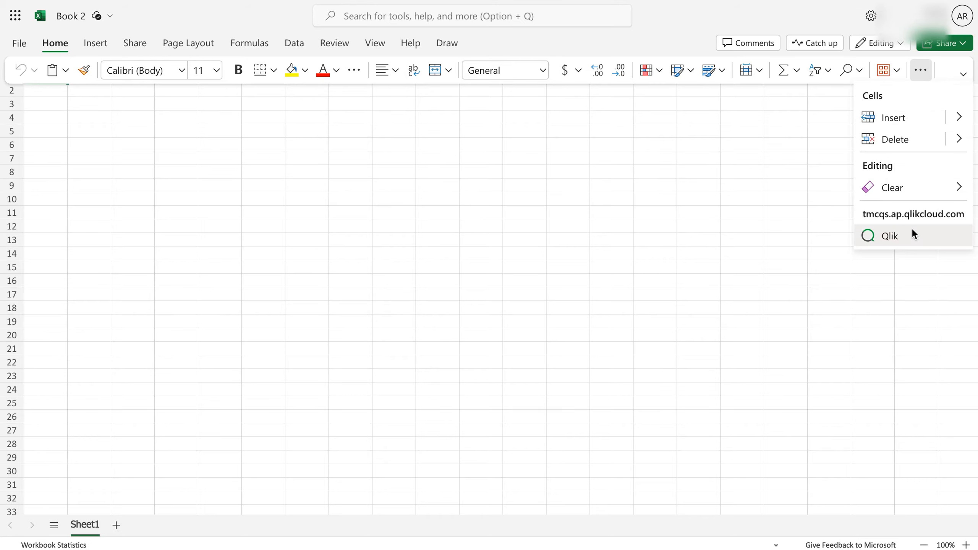
click(888, 236)
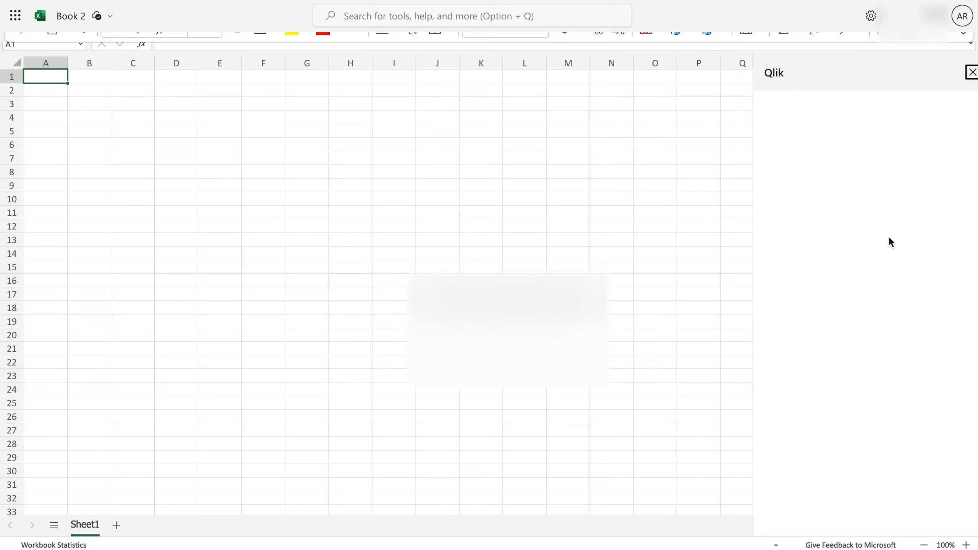
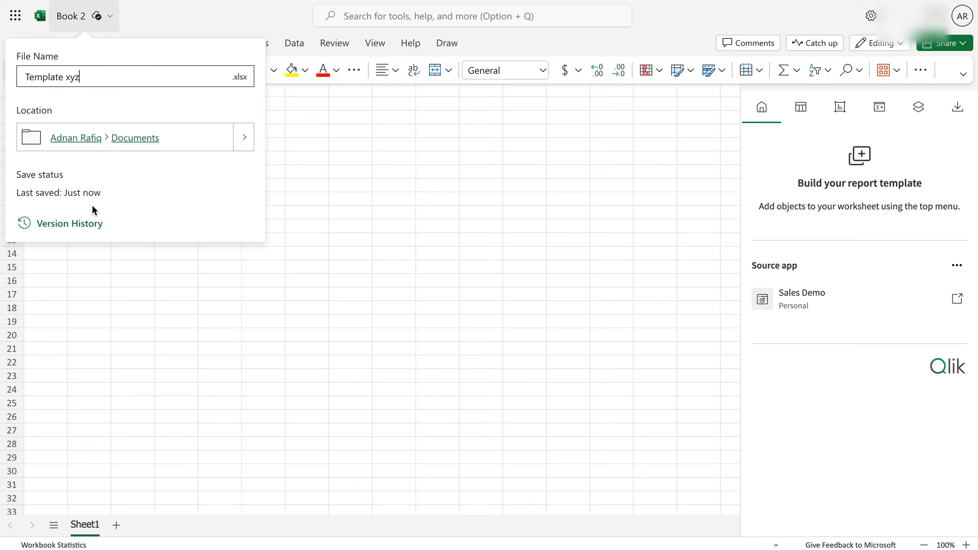
- Rename the workbook as Template xyz and view the Qlik add-in's Charts and Tables sections
click(278, 157)
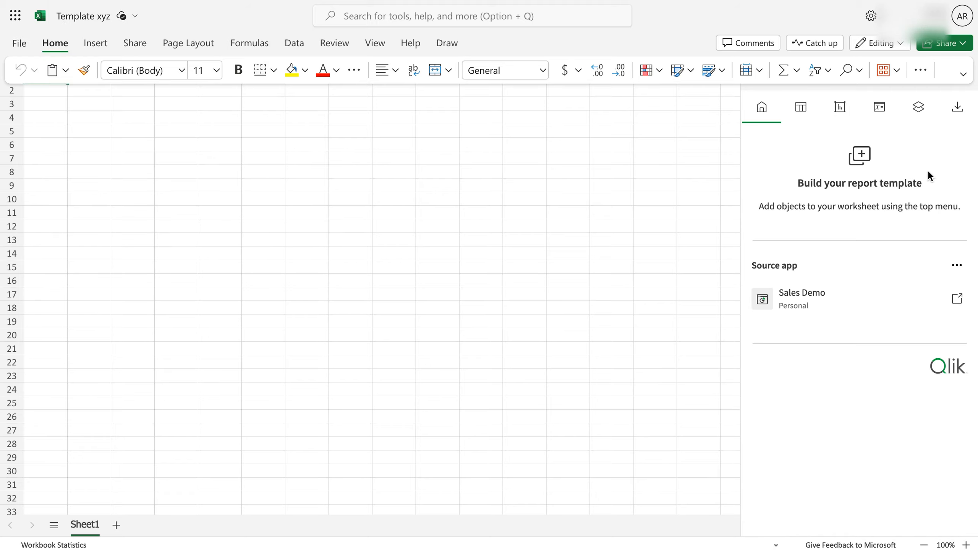
click(841, 111)
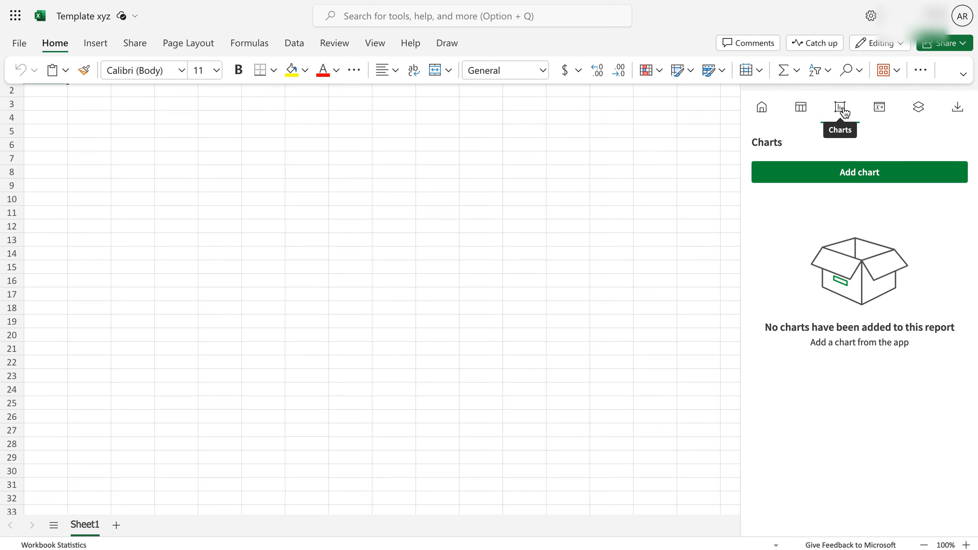
click(805, 112)
click(853, 113)
click(806, 111)
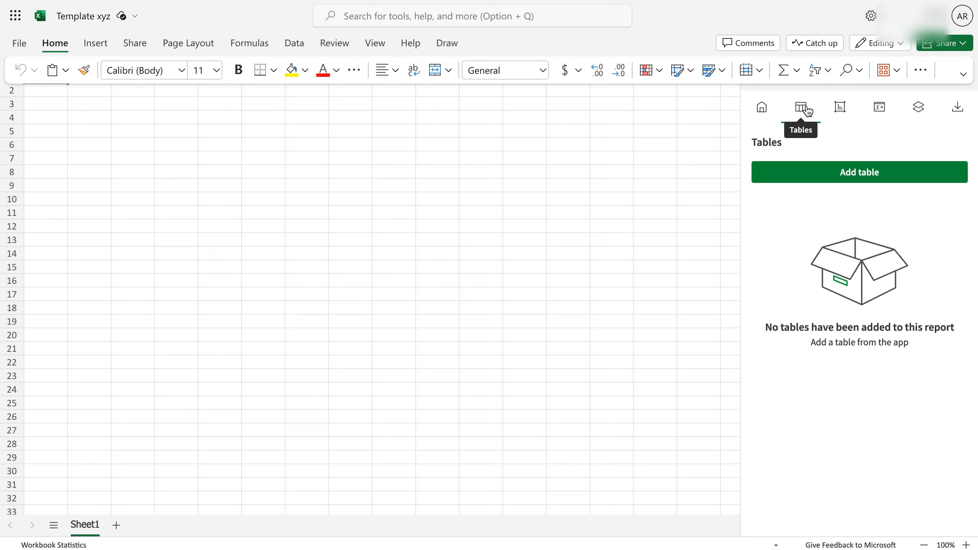
- Add the LFKmVv bar chart from the For Reporting sheet and move its image to start at cell B4
click(841, 116)
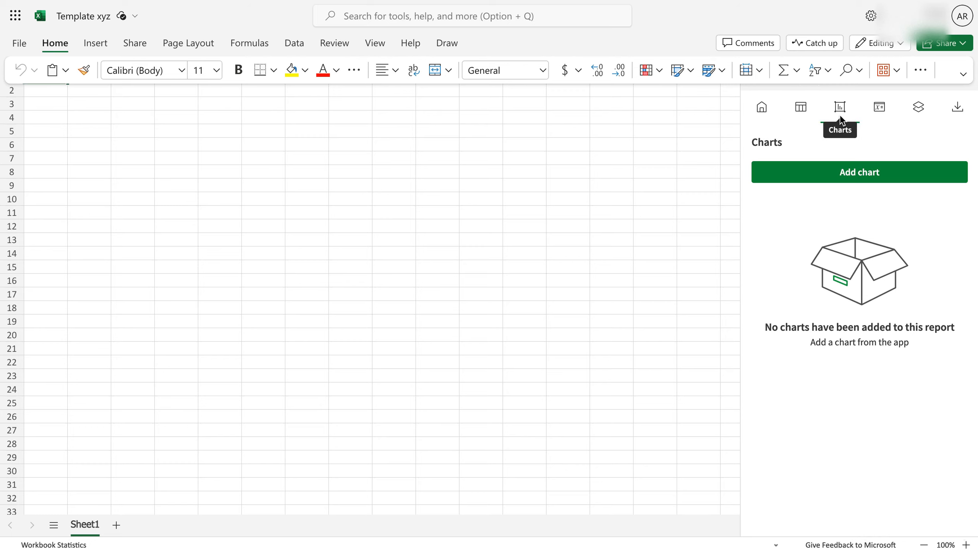
click(867, 172)
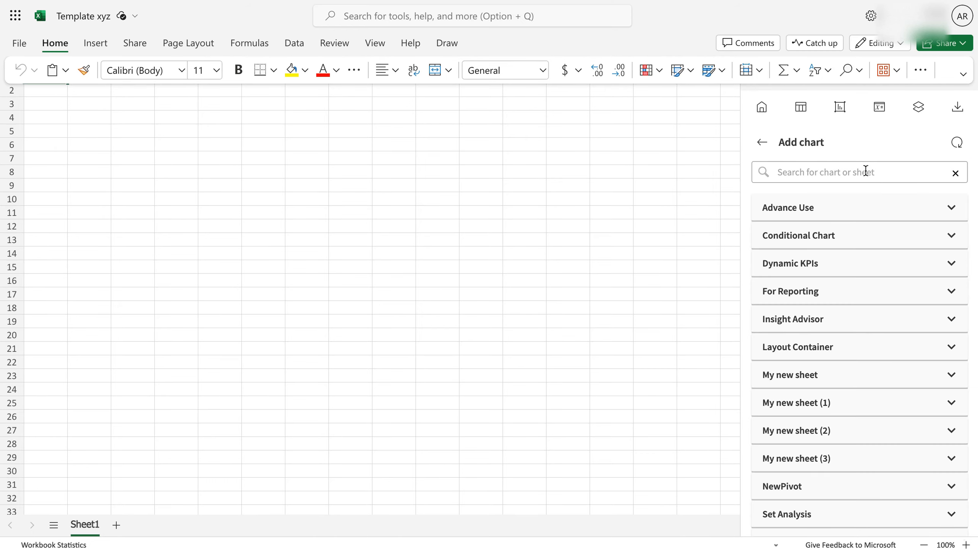
scroll(900, 366, down, 2)
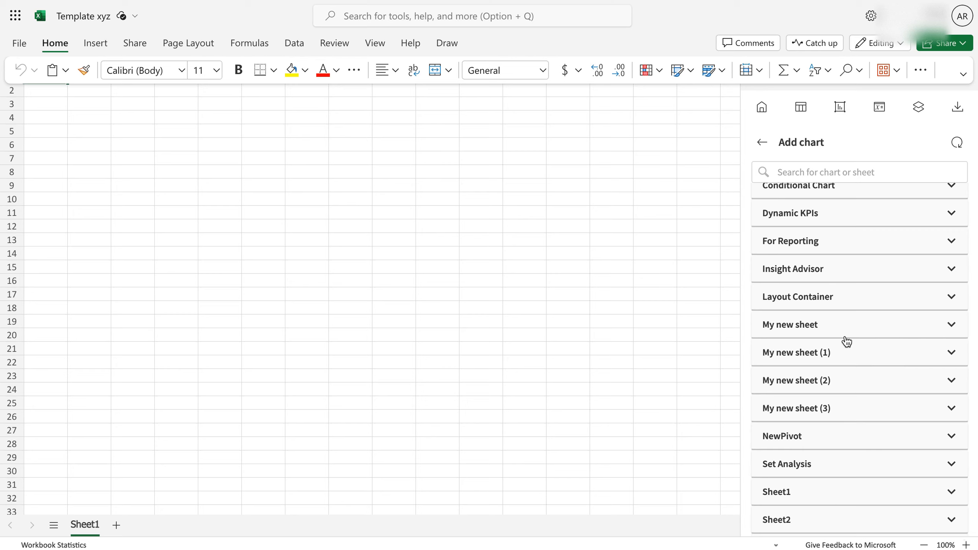
scroll(845, 339, down, 1)
scroll(843, 288, up, 2)
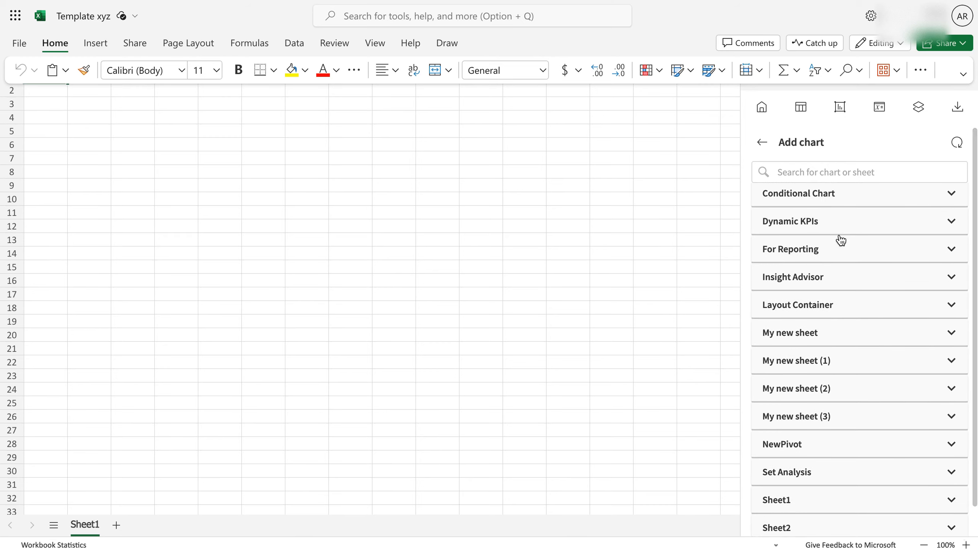
click(838, 228)
click(817, 408)
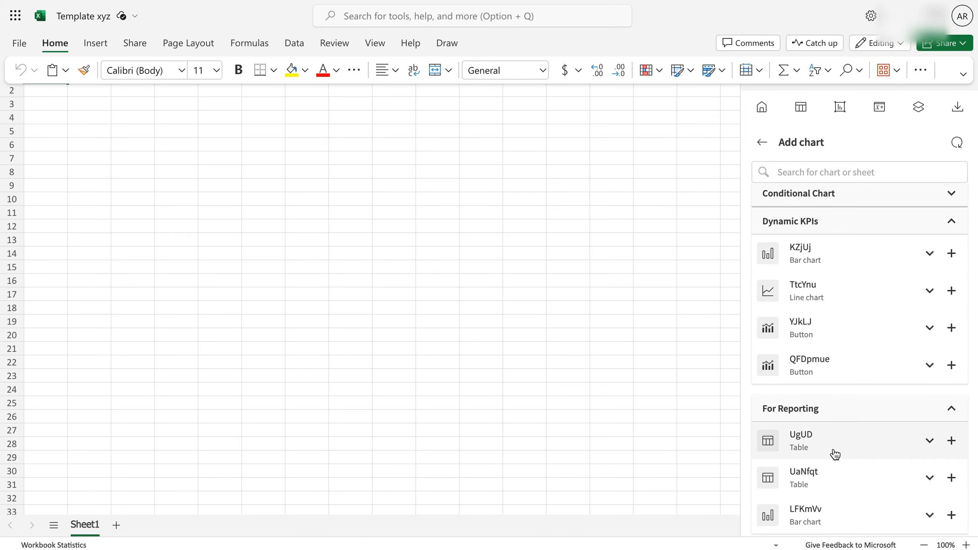
scroll(832, 454, down, 3)
click(790, 372)
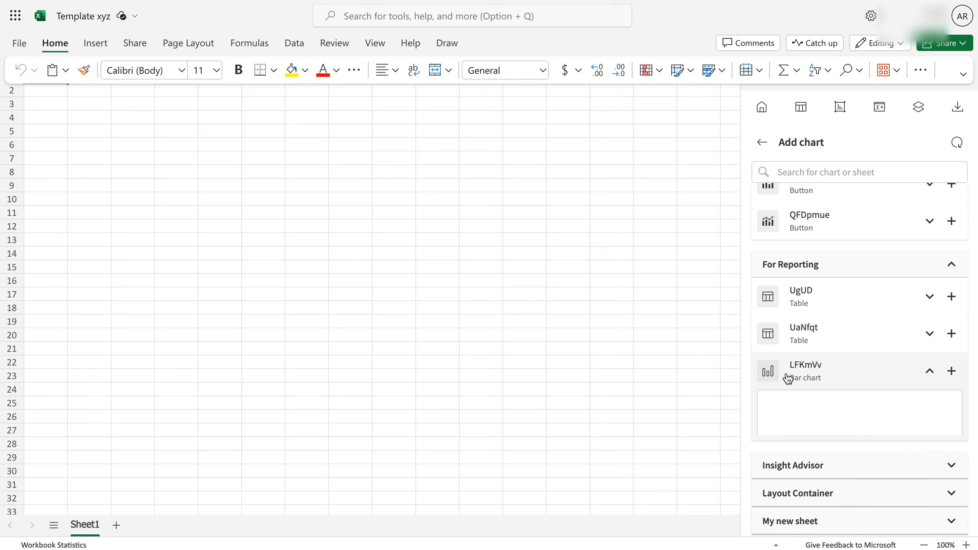
scroll(863, 418, down, 2)
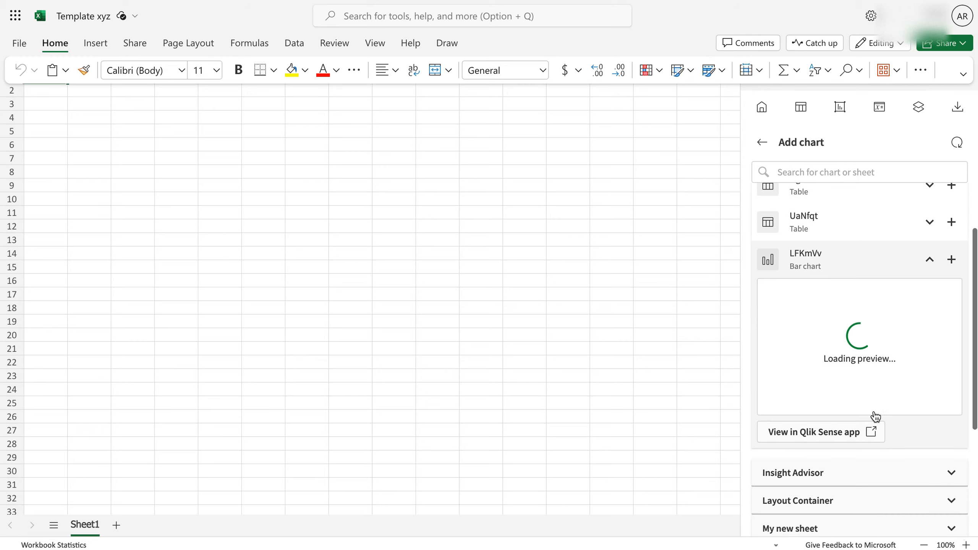
click(953, 266)
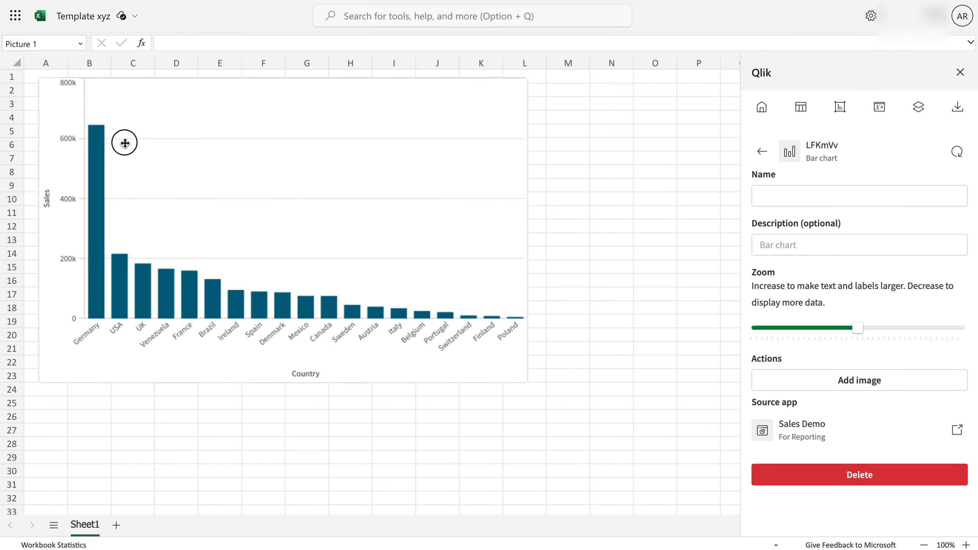
click(94, 113)
drag(116, 150, 84, 138)
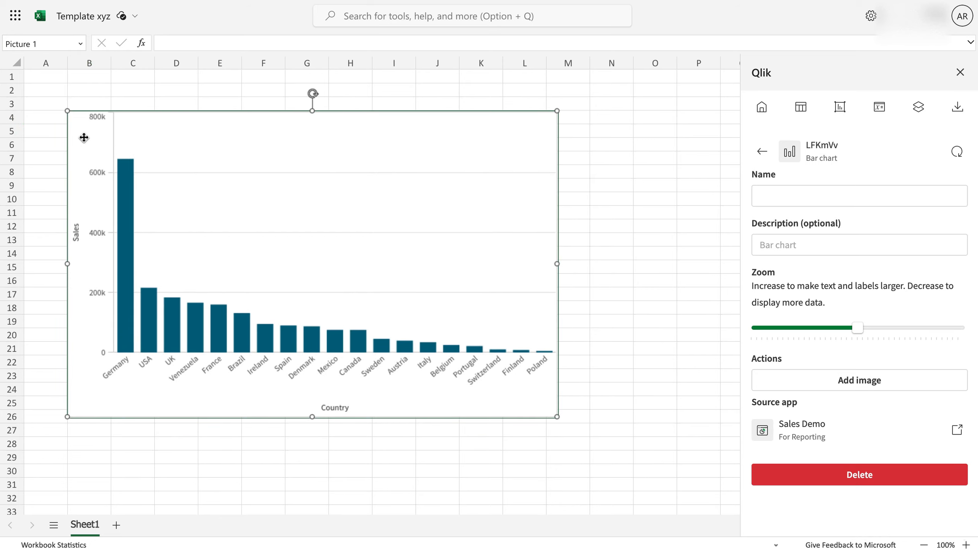
- Name the inserted chart Bar Chart and lower its zoom to about a third of the range
click(784, 192)
text(BAr)
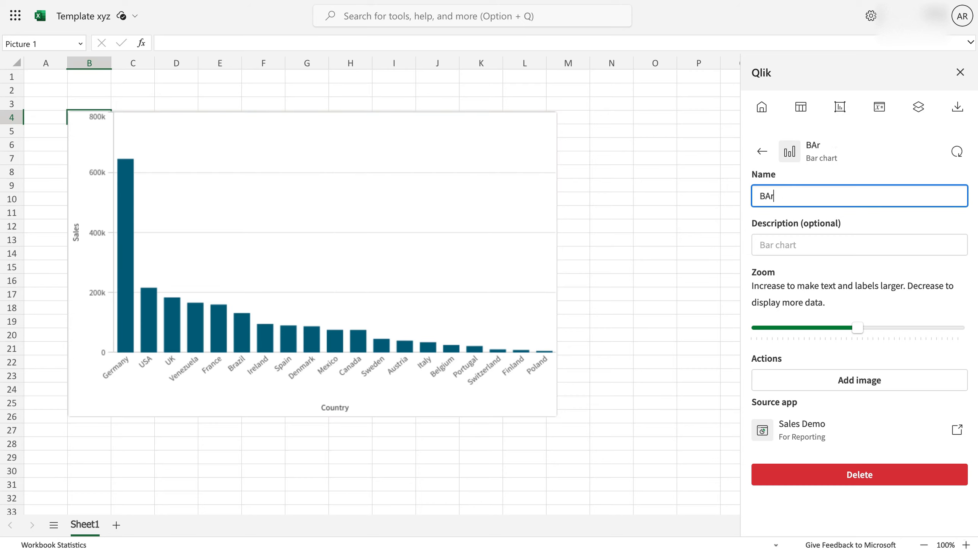
key(BackSpace)
text(ar Chart)
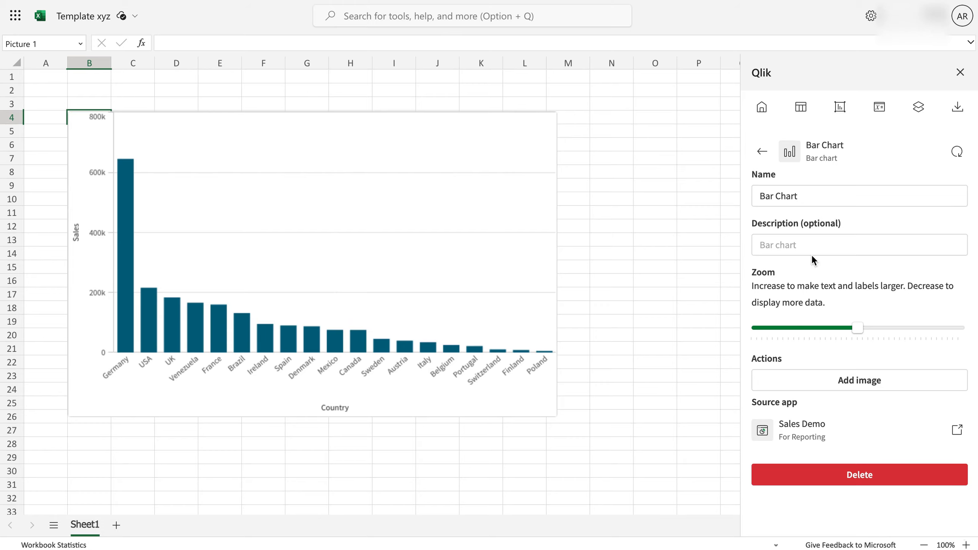
click(857, 328)
drag(857, 334, 812, 330)
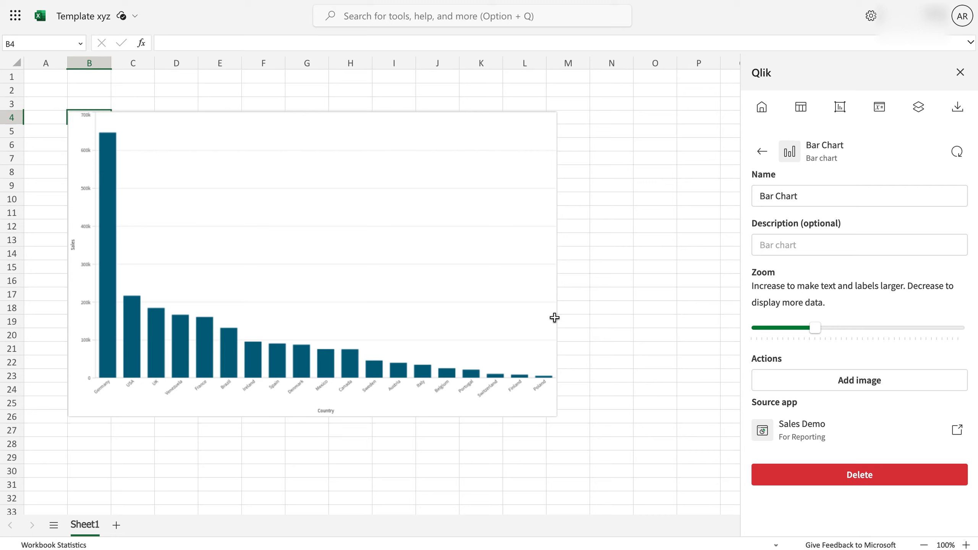
- Add the LFKmVv bar chart from the For Reporting sheet as a table, with its tag in cell B28
click(79, 444)
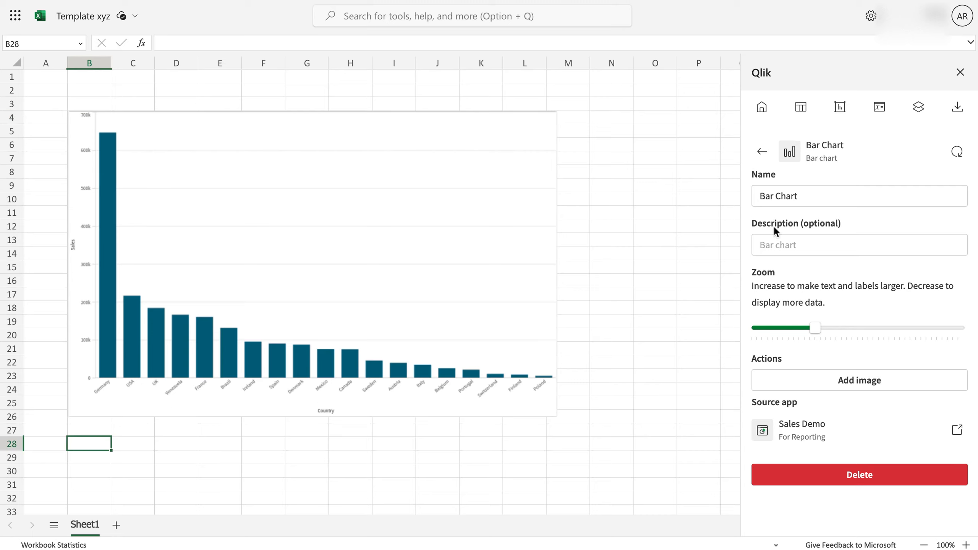
click(798, 108)
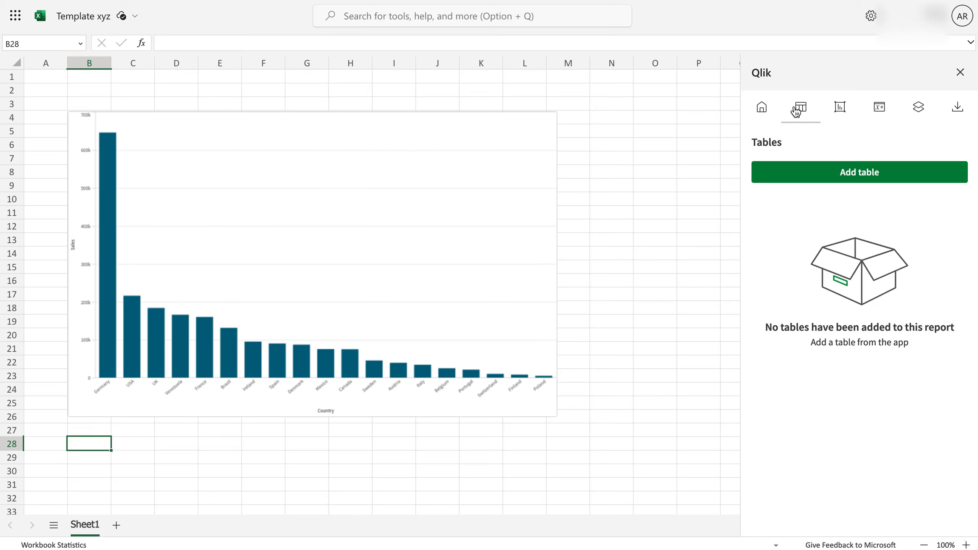
click(899, 182)
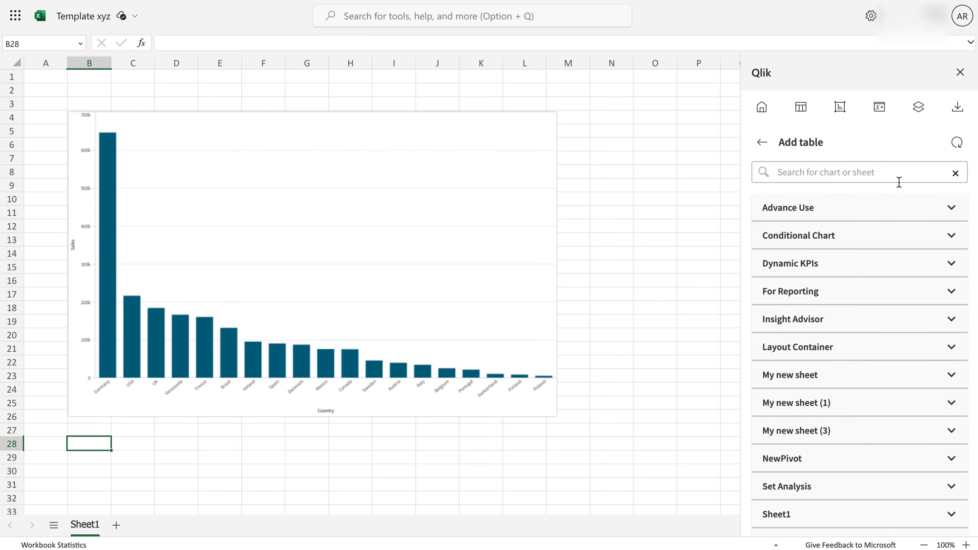
click(903, 294)
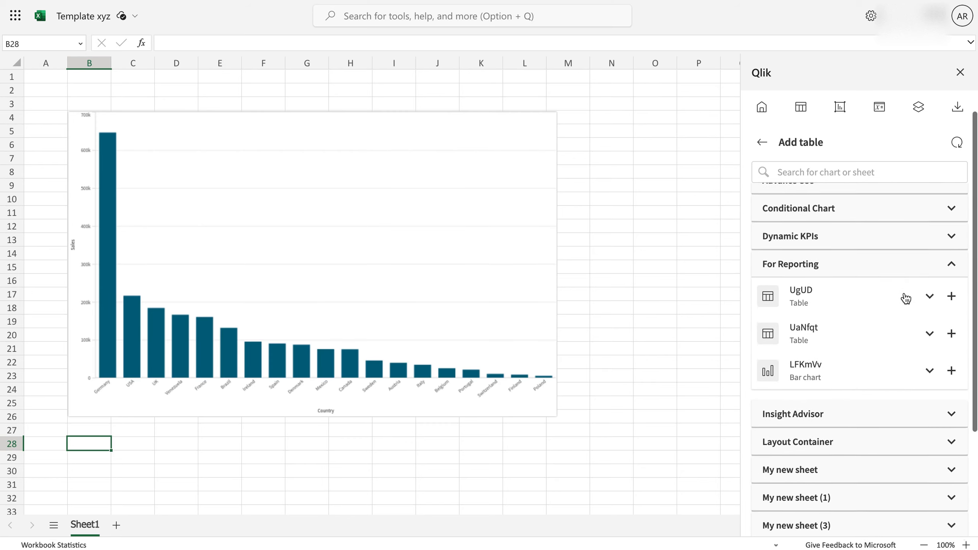
click(950, 371)
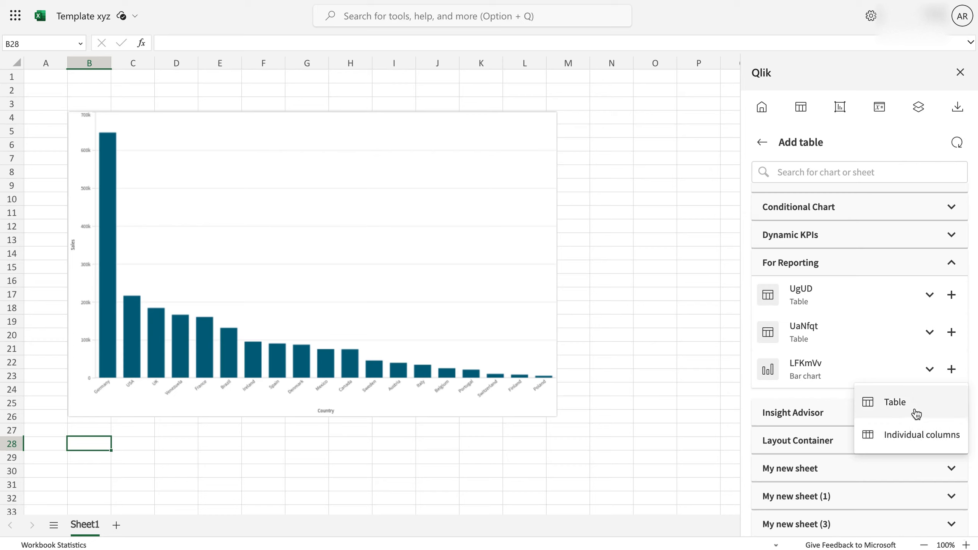
click(916, 411)
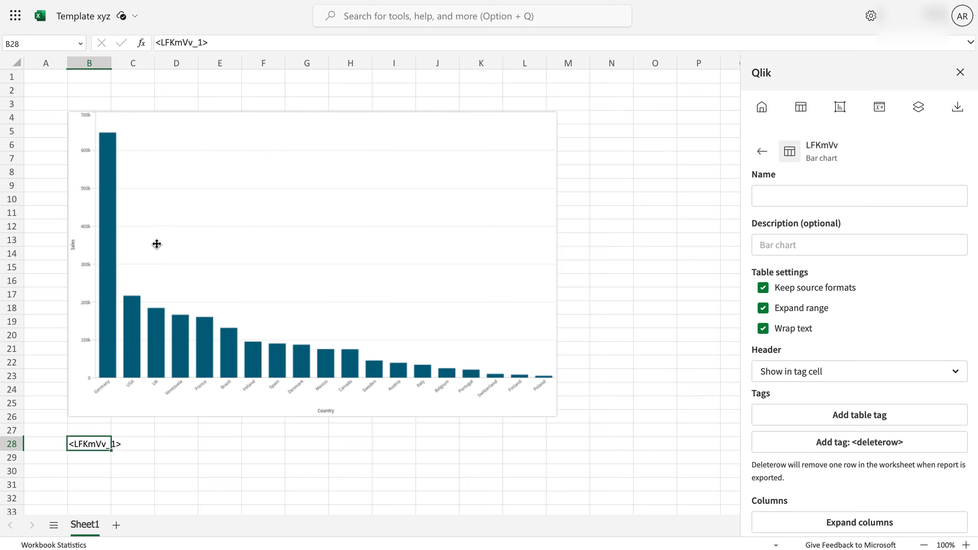
click(168, 457)
click(73, 444)
- Generate an Excel (.xlsx) preview of the report and save the file under its suggested name
click(958, 115)
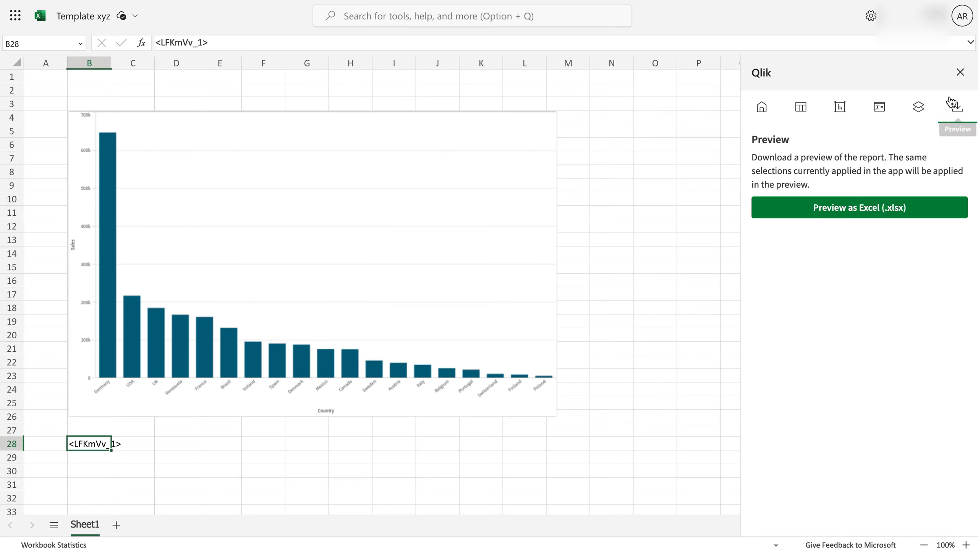
click(919, 208)
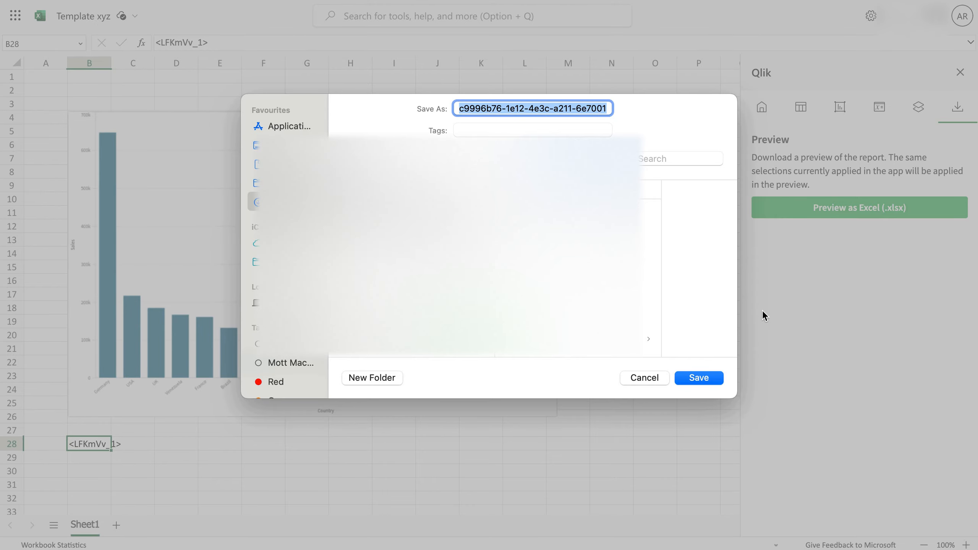
click(704, 379)
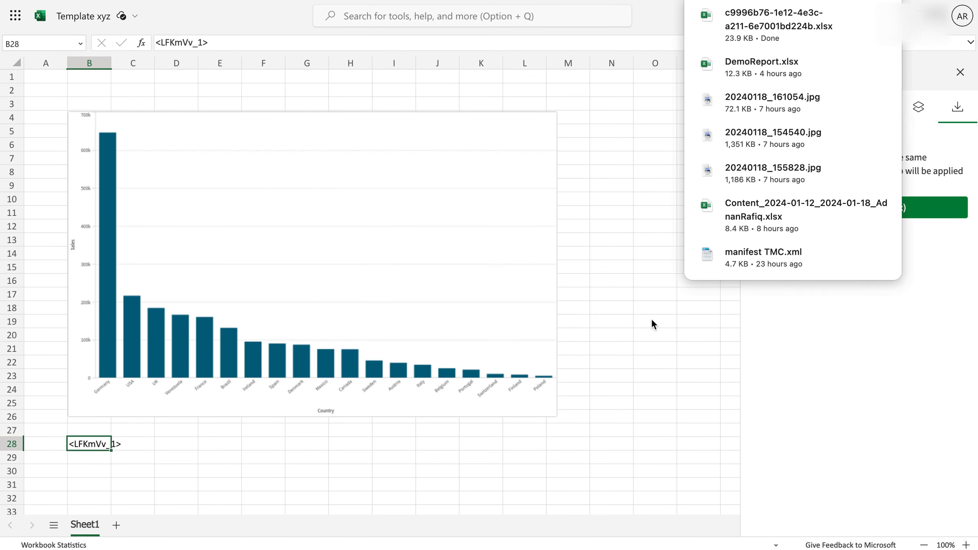
- Open the downloaded preview workbook in desktop Excel and examine the bar chart and the Country and Sales table below it
click(748, 32)
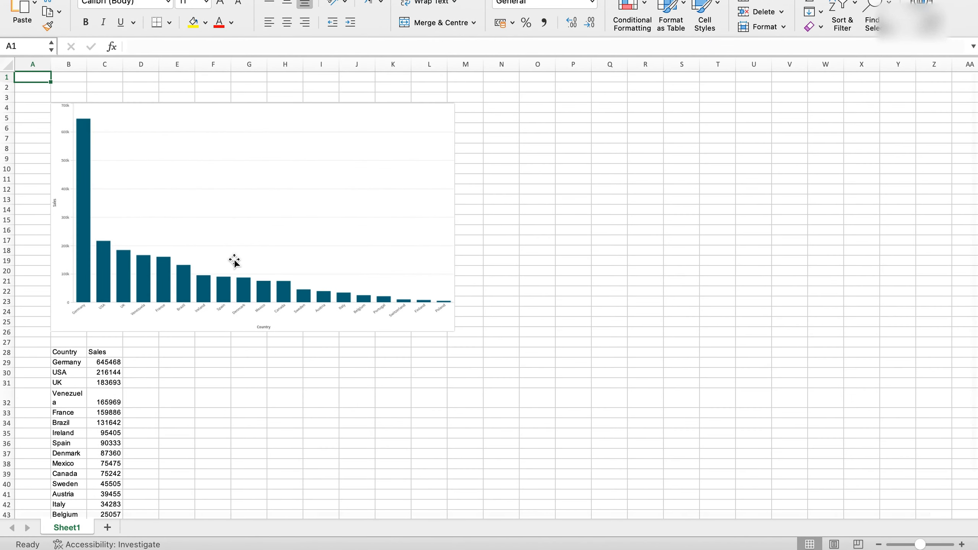
click(234, 259)
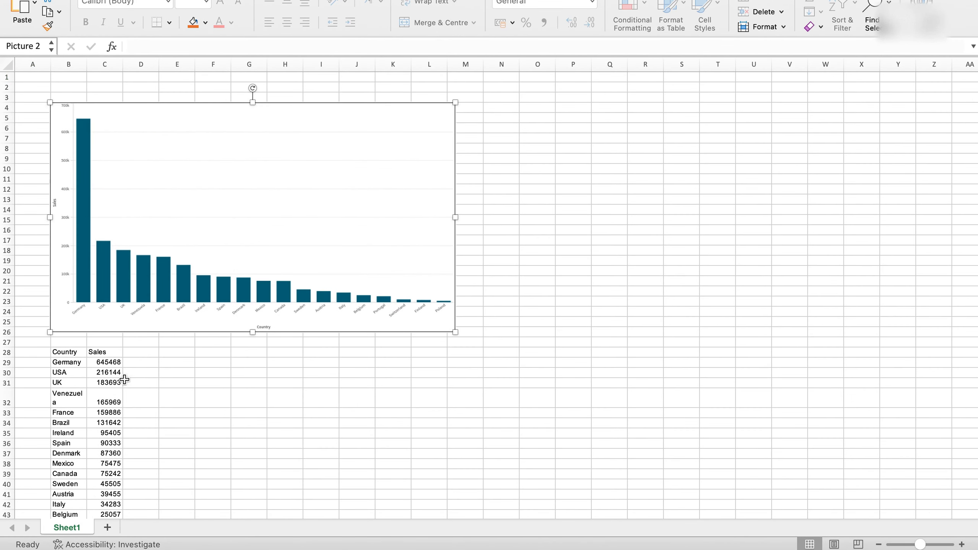
click(77, 354)
key(Right)
key(Down)
key(Down)
click(93, 196)
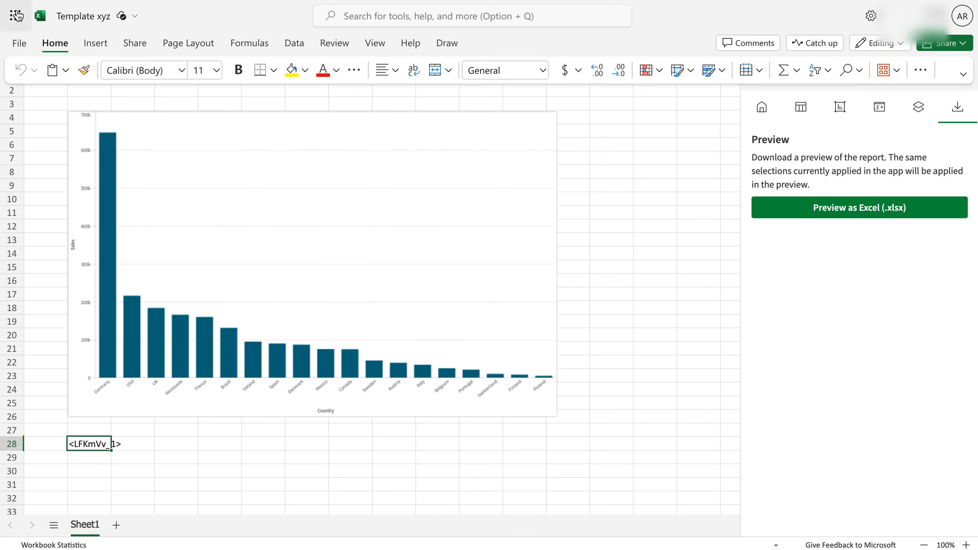
- In Excel on the web, download a copy of the template workbook as Template xyz into the Qlik Training folder
click(19, 43)
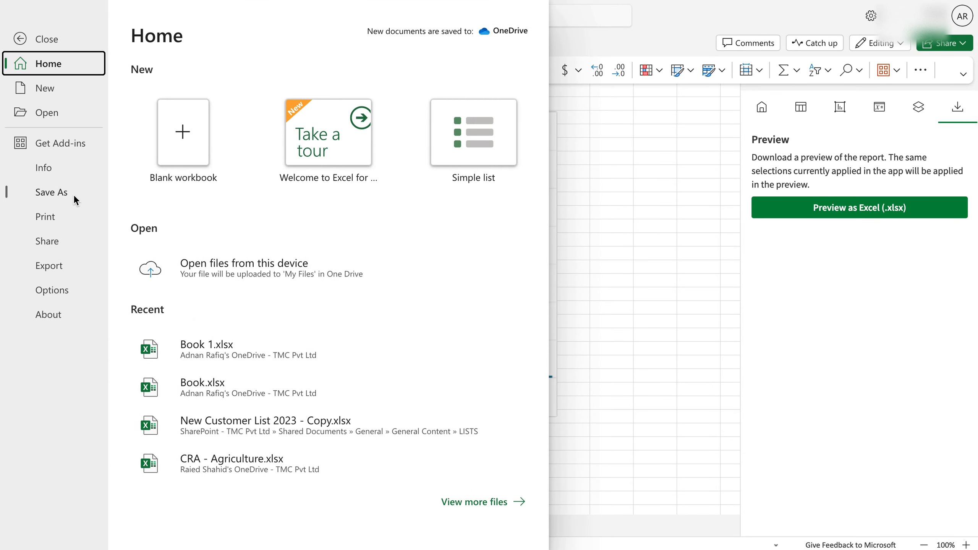
click(53, 266)
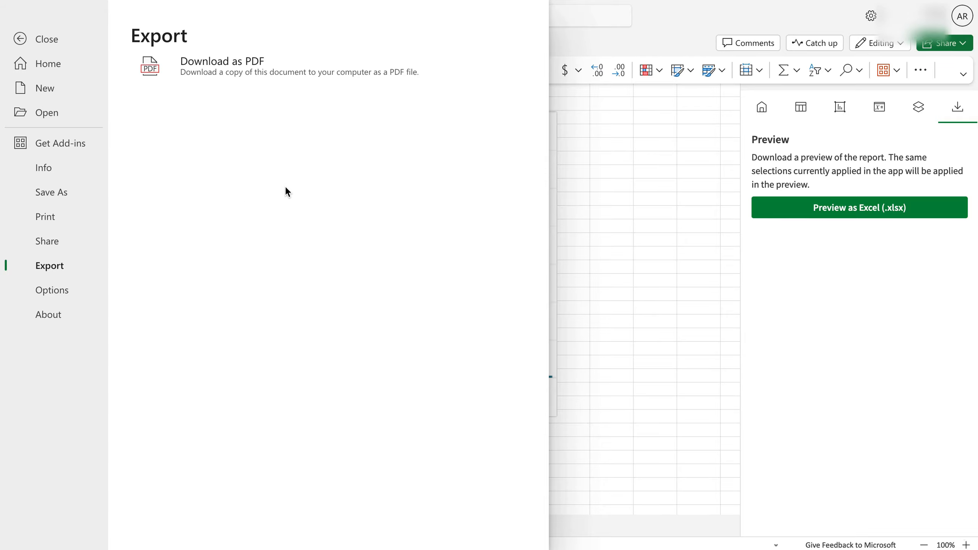
click(63, 192)
click(234, 310)
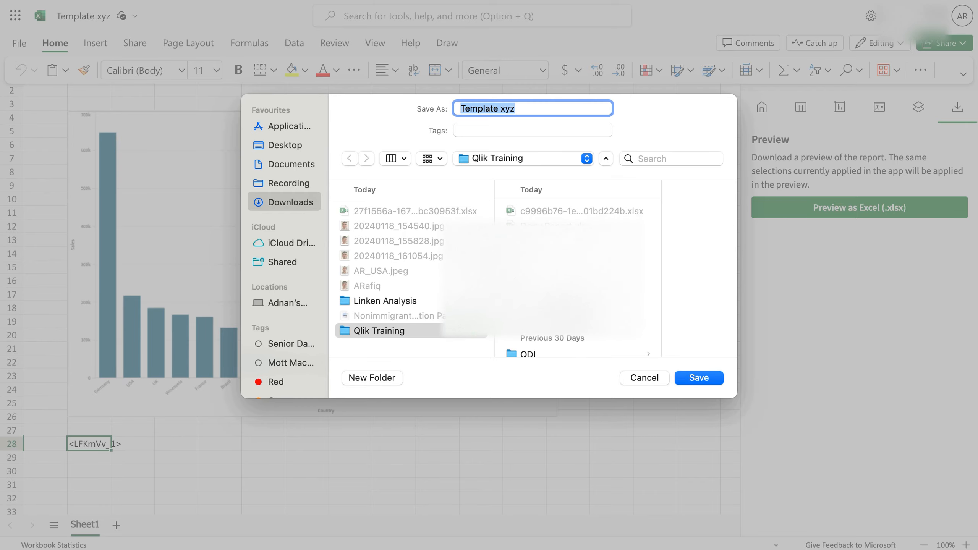
click(708, 377)
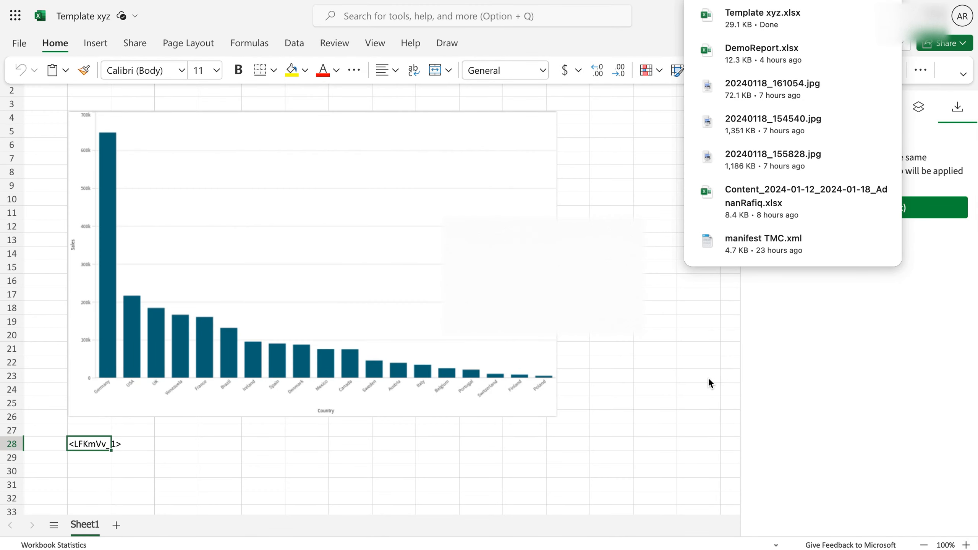
click(707, 377)
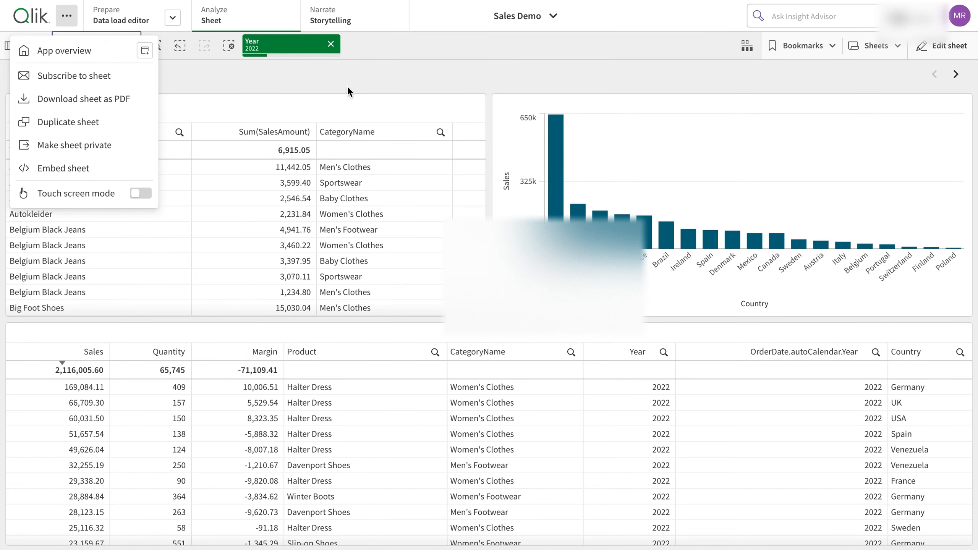
- Switch to the Sales Demo app in Qlik and open its Reporting section
click(313, 71)
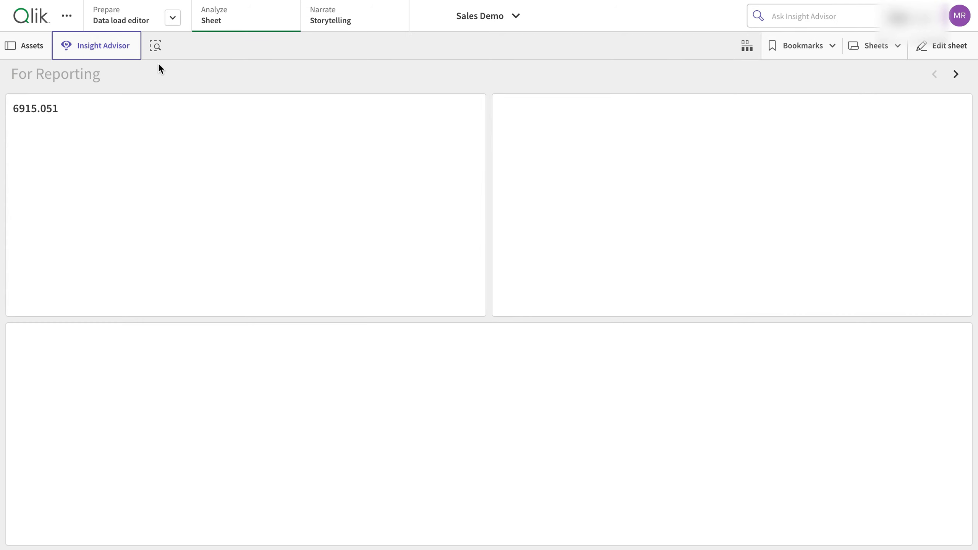
click(174, 26)
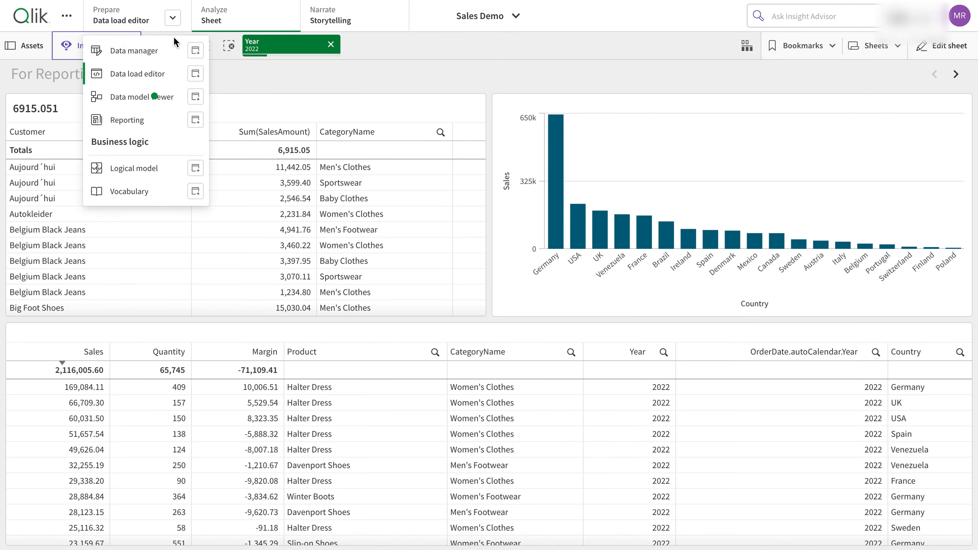
click(168, 126)
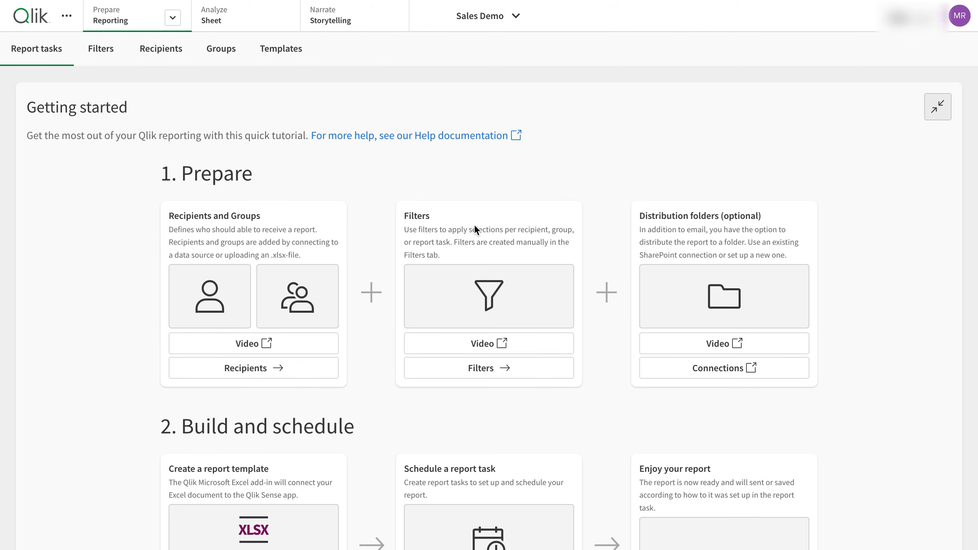
- Upload Template xyz.xlsx from the Qlik Training folder to the app's report templates
click(298, 50)
click(913, 95)
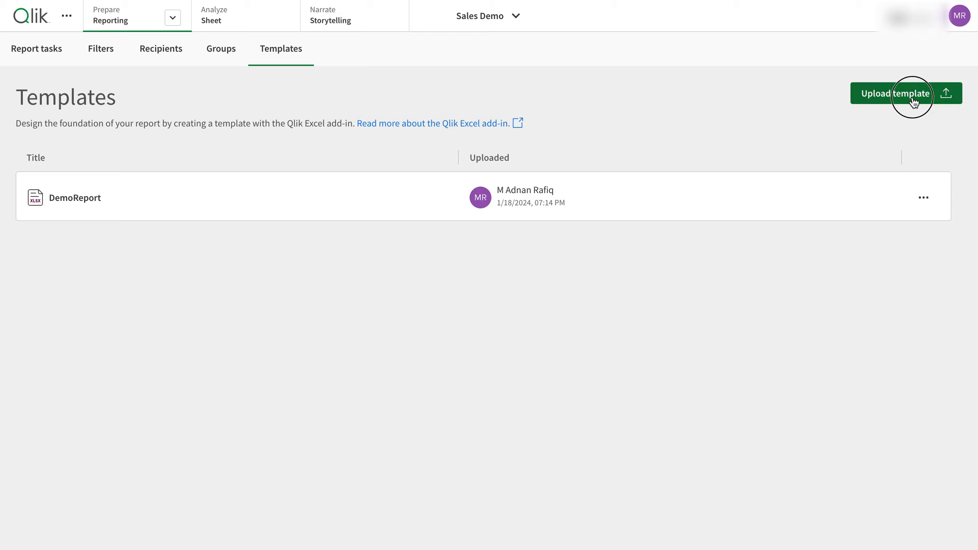
click(488, 332)
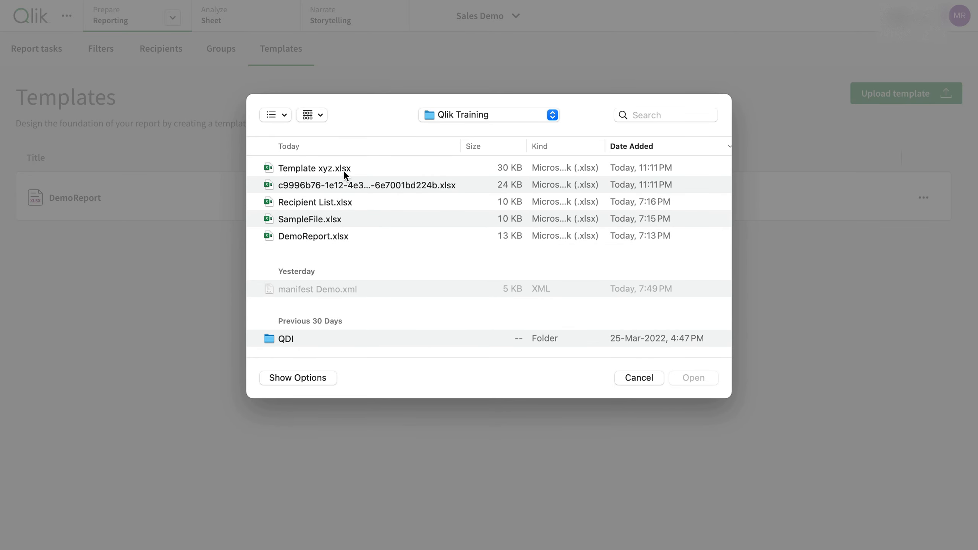
key(Escape)
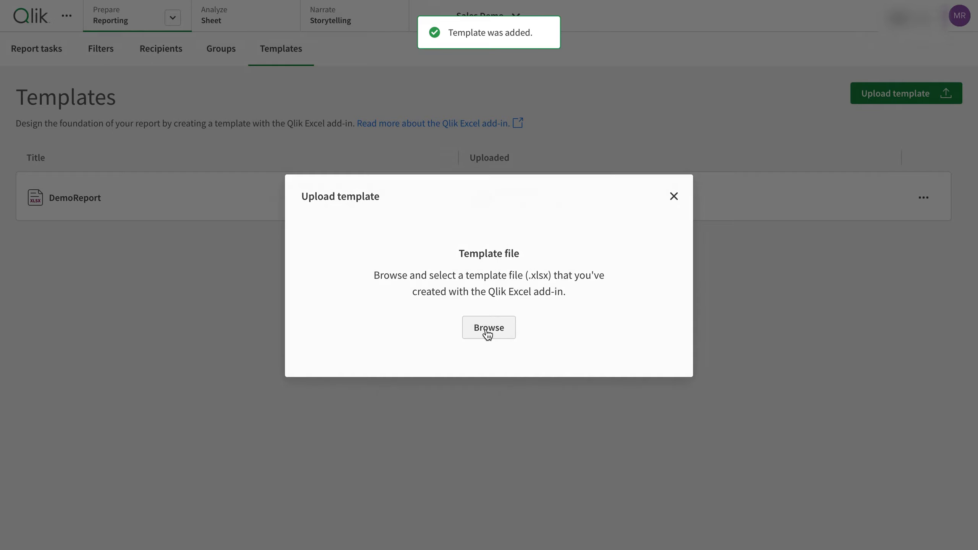